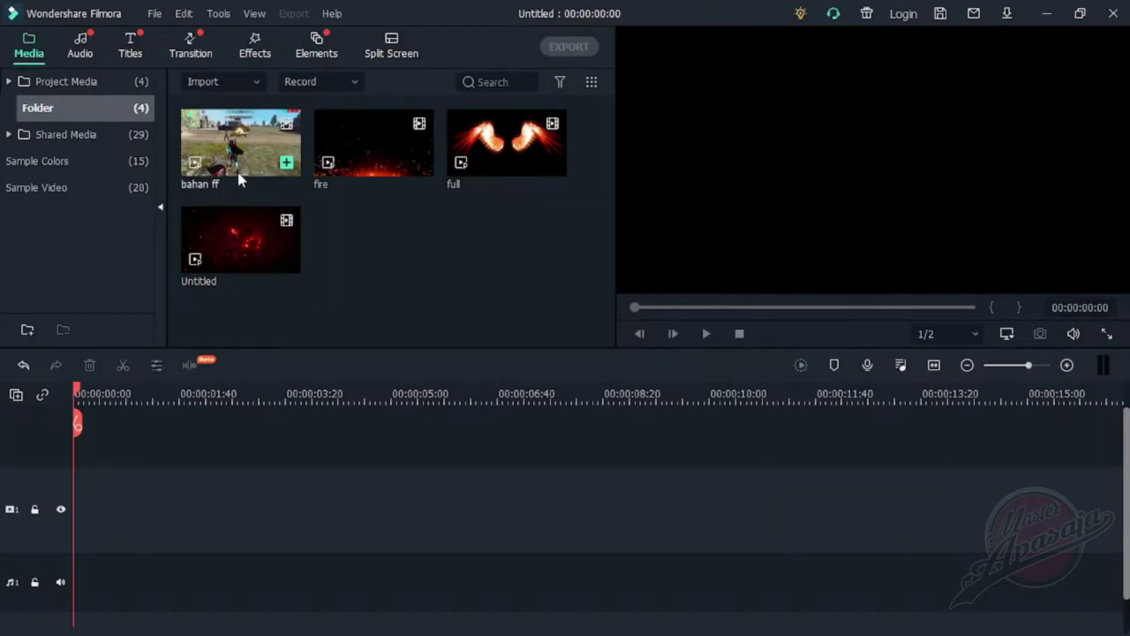
- Place the bahan ff clip at the start of video track 1 and capture a snapshot of its frame at 00:00:05:25
drag(237, 171, 47, 518)
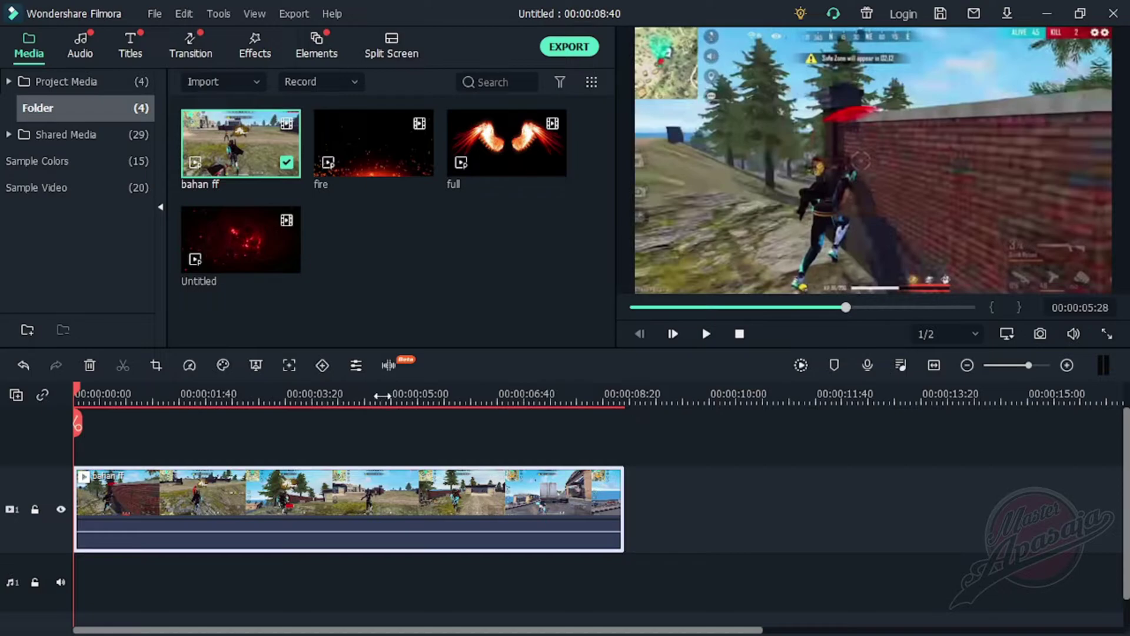
click(706, 334)
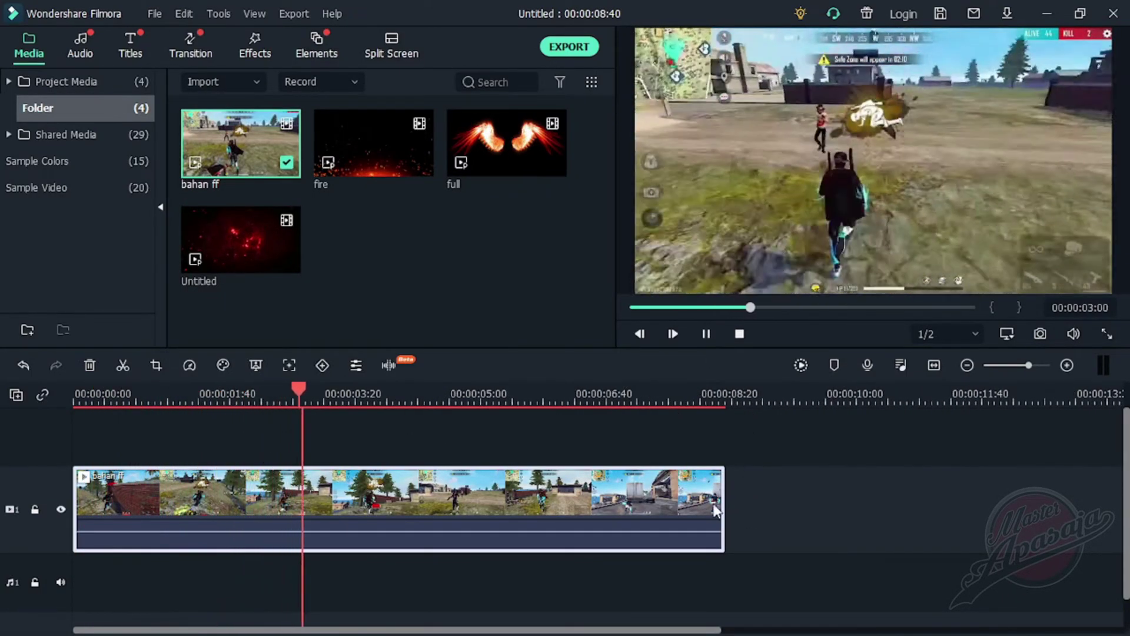
key(space)
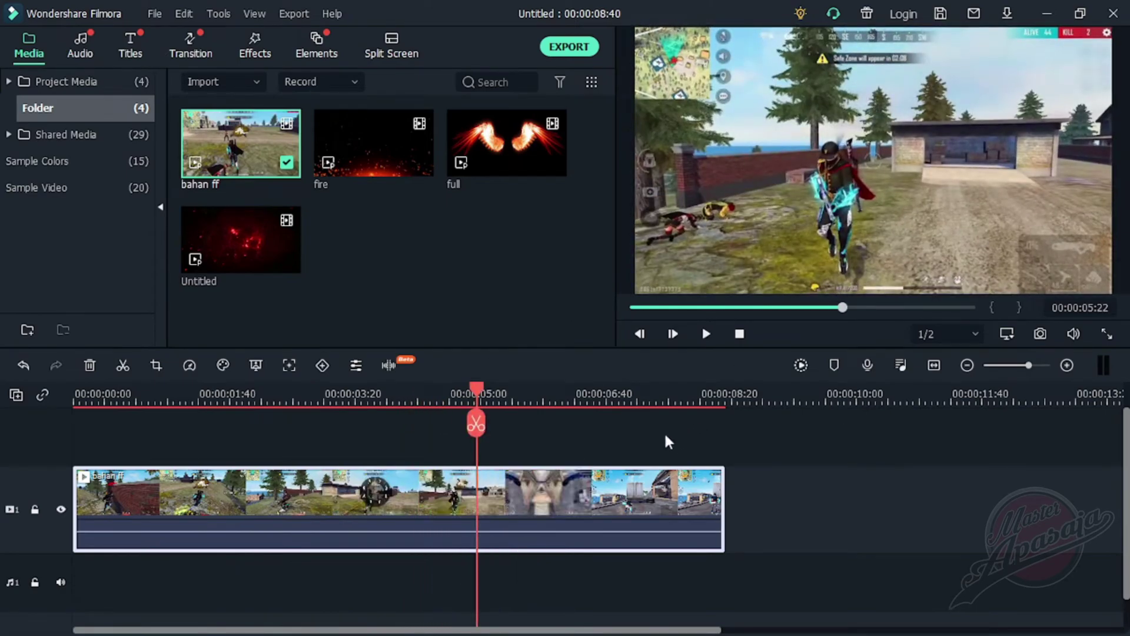
key(Right)
key(Right)
key(Right)
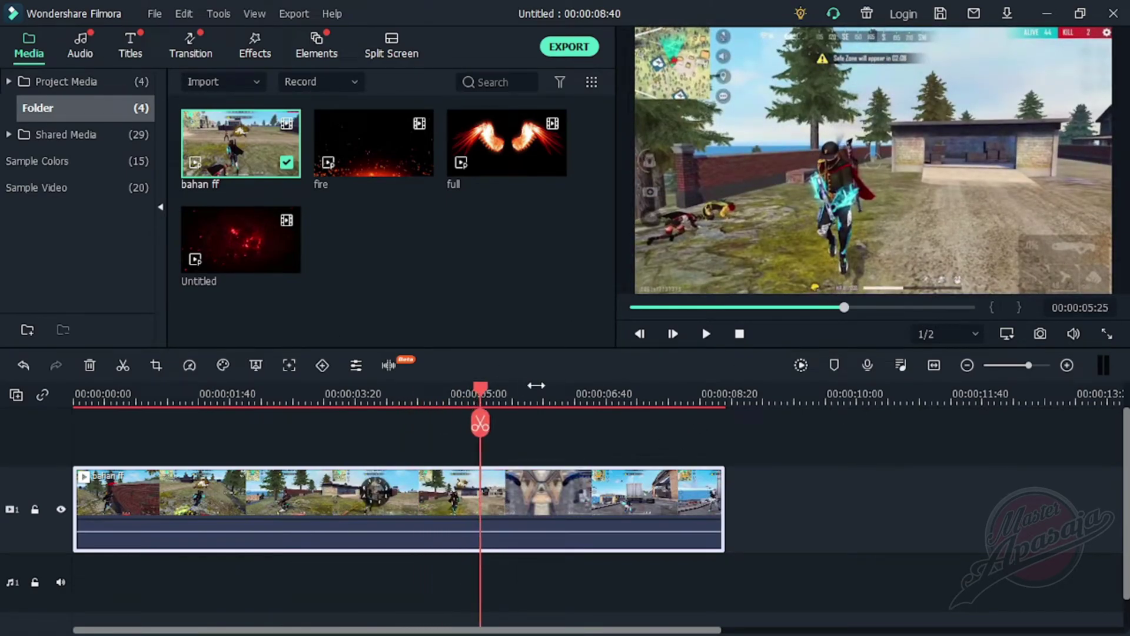
click(1039, 334)
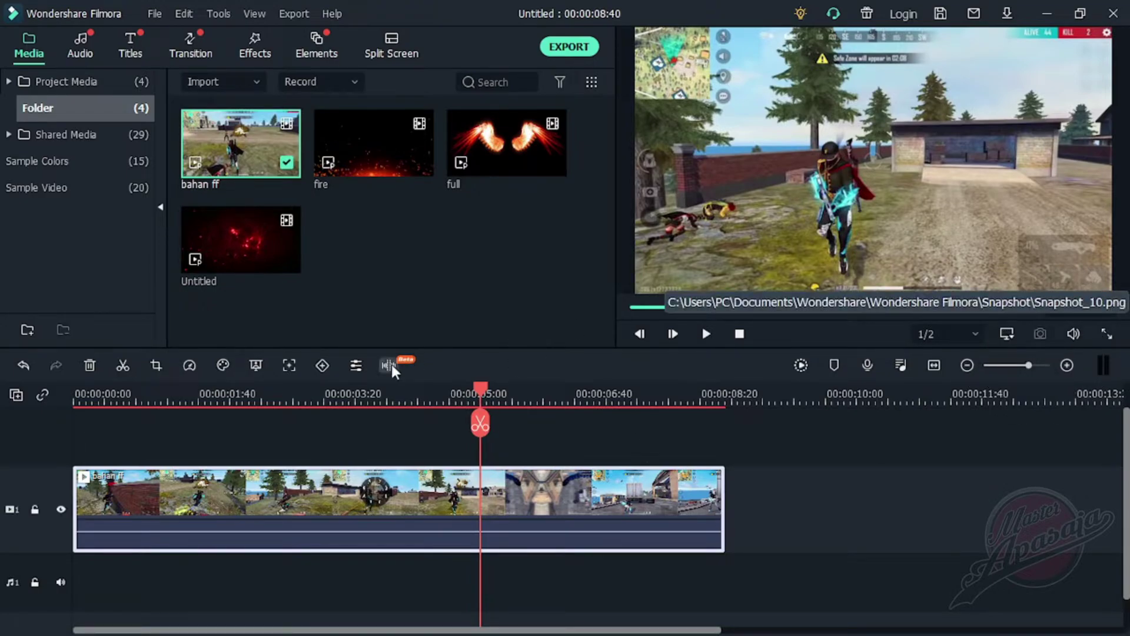
- Split the bahan ff clip at 00:00:05:25 and insert the Snapshot_10 image between its two parts
click(482, 423)
click(362, 256)
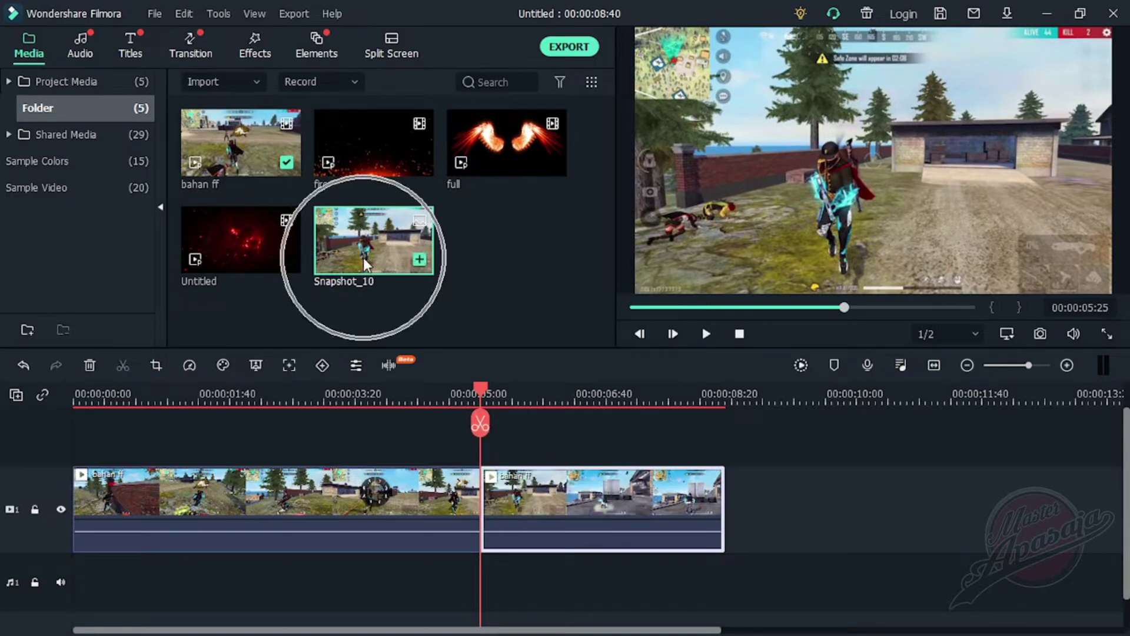
drag(363, 256, 482, 505)
click(520, 501)
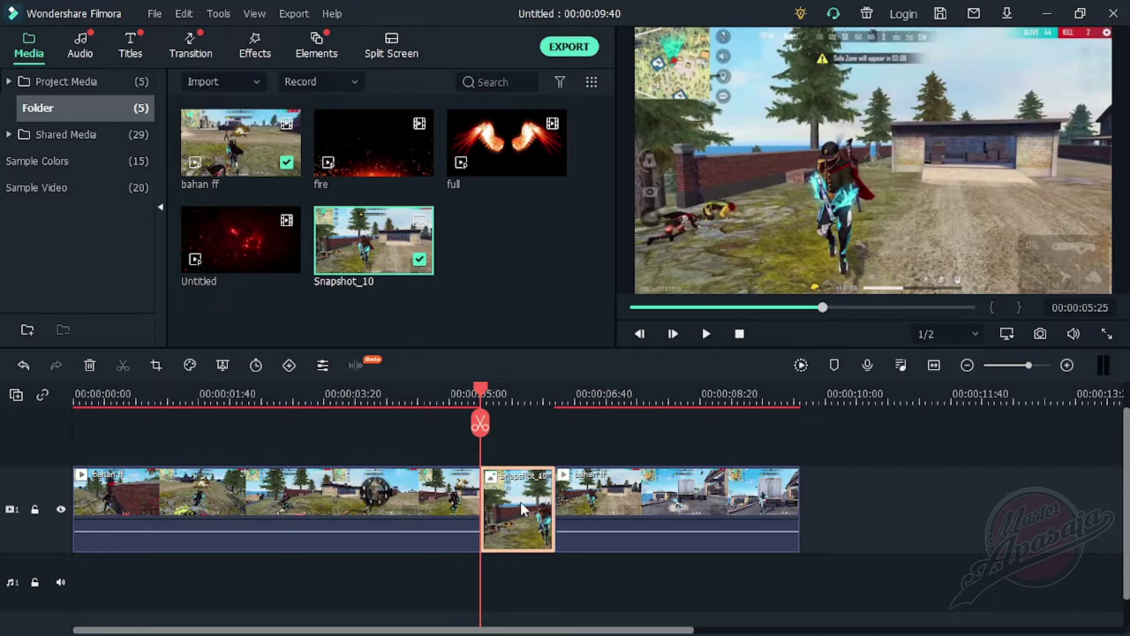
- Apply the Black&White color correction preset to the Snapshot_10 clip on track 1
right_click(520, 500)
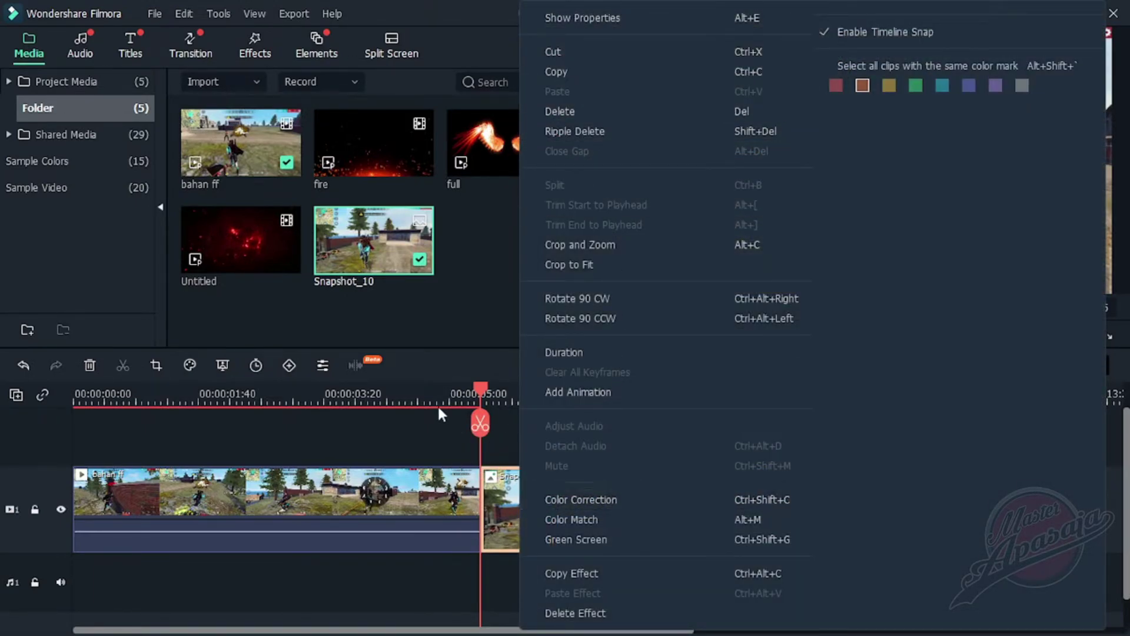
click(460, 341)
click(529, 510)
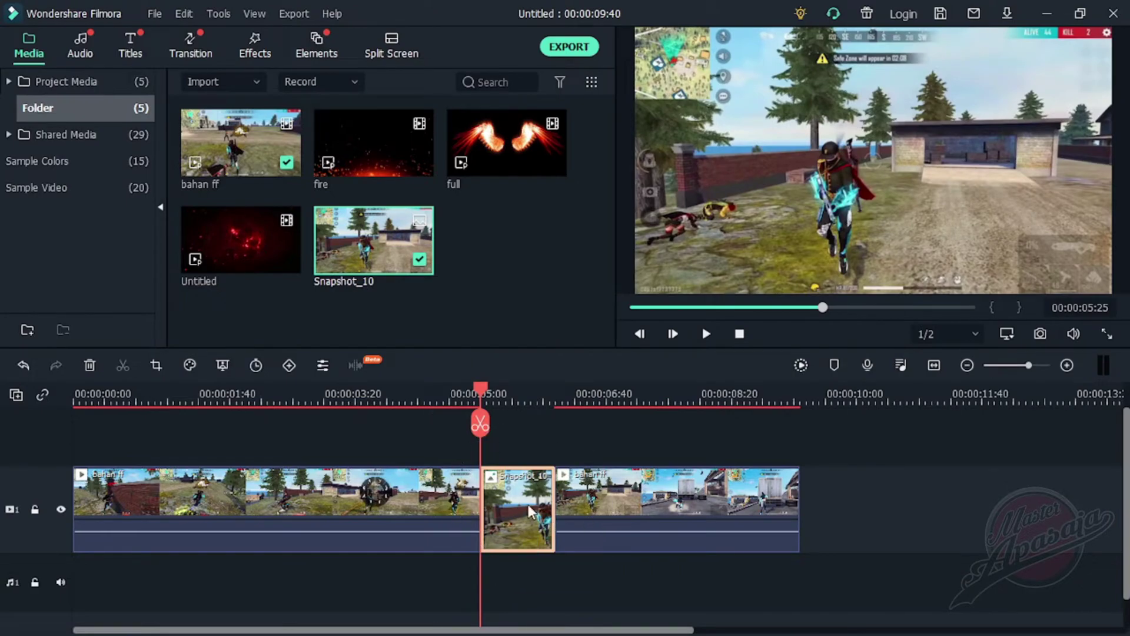
right_click(528, 504)
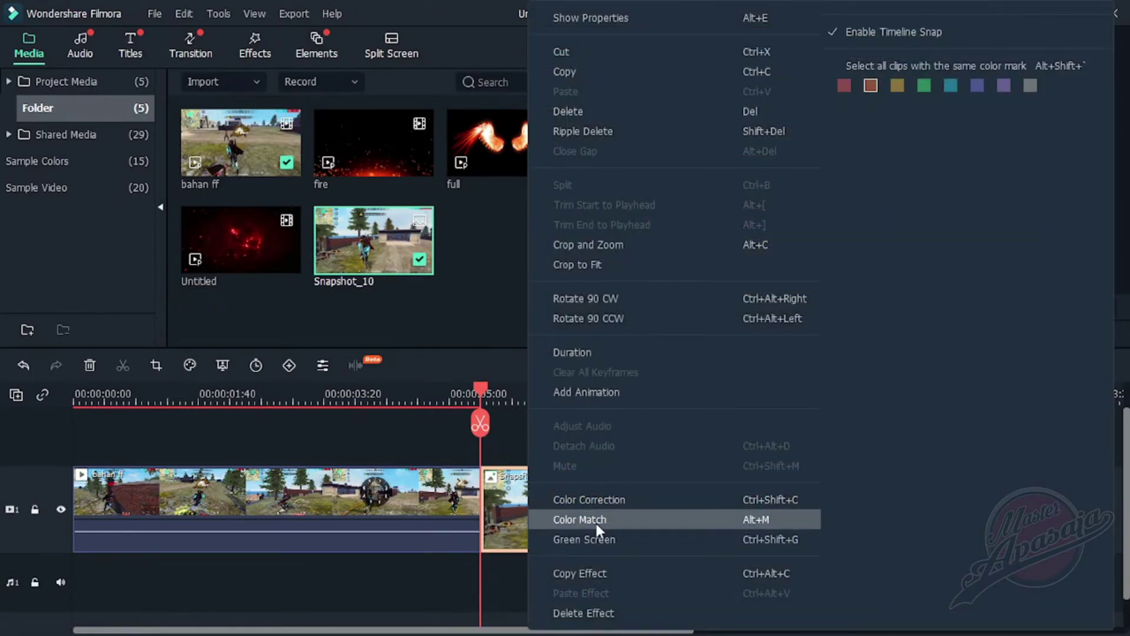
click(613, 499)
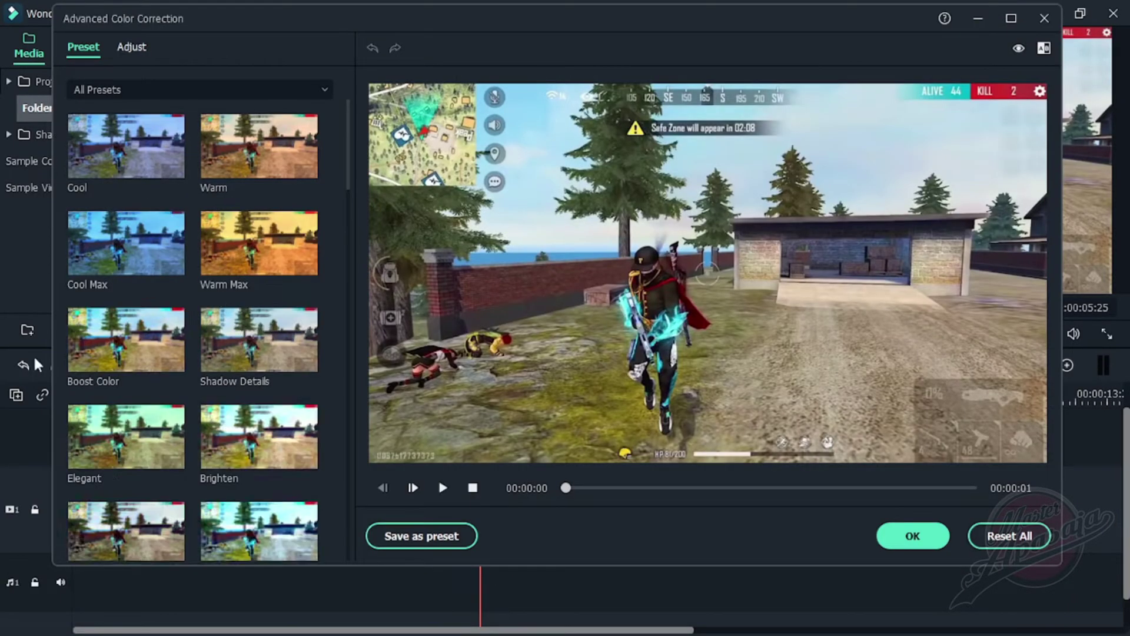
drag(348, 177, 341, 249)
click(238, 337)
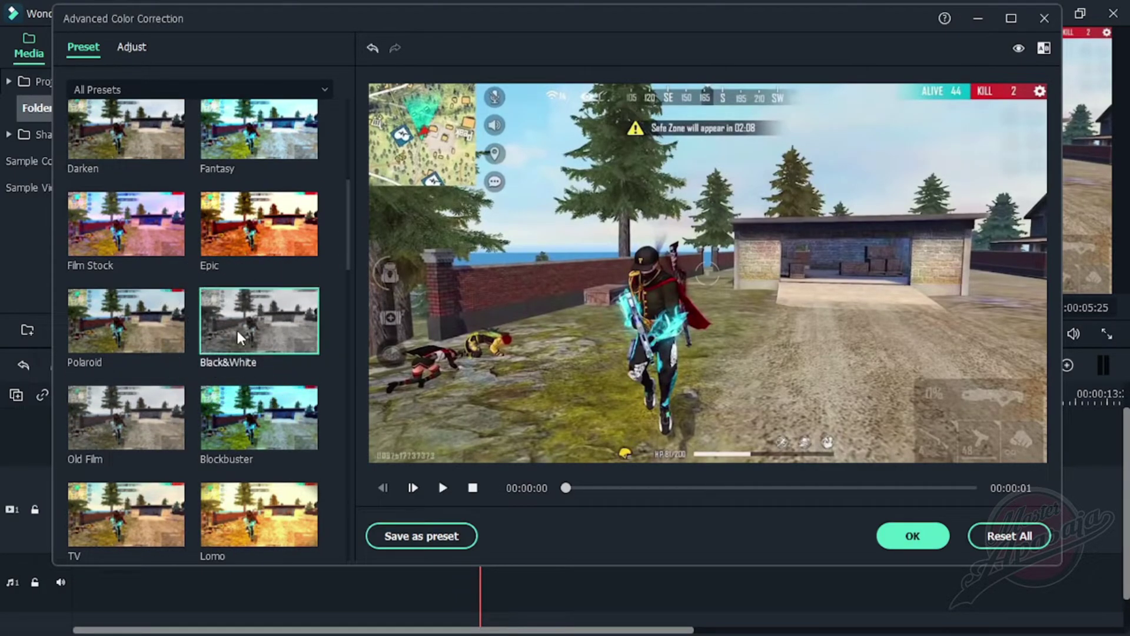
- Set the snapshot's Color Enhancement threshold to 100 and value to 70, and apply the color correction
click(130, 48)
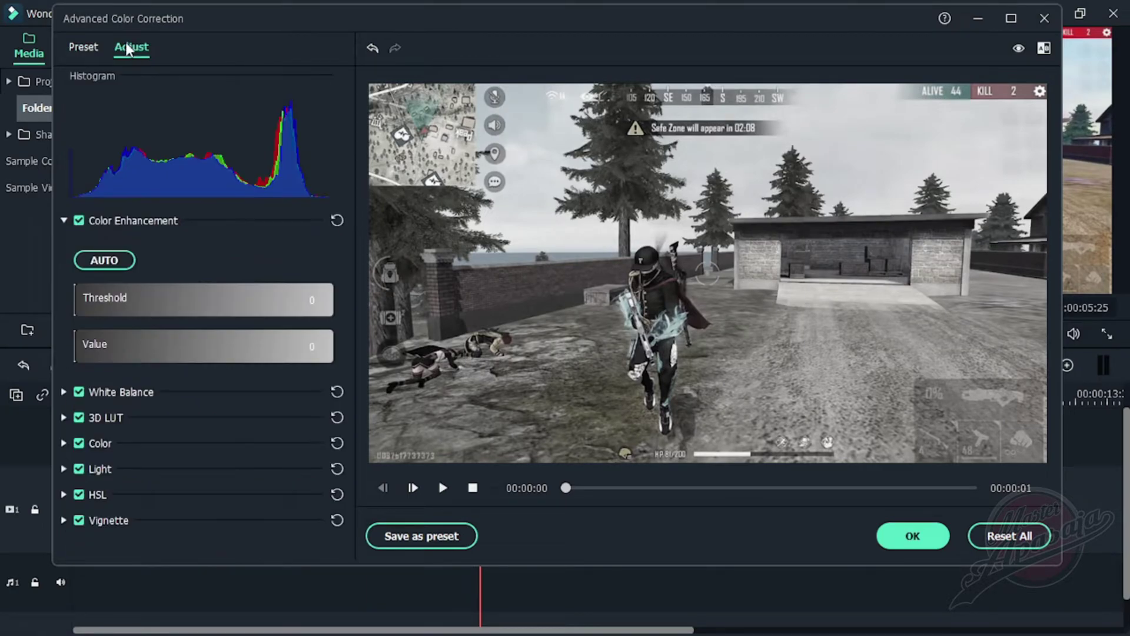
drag(84, 302, 369, 312)
drag(94, 346, 254, 348)
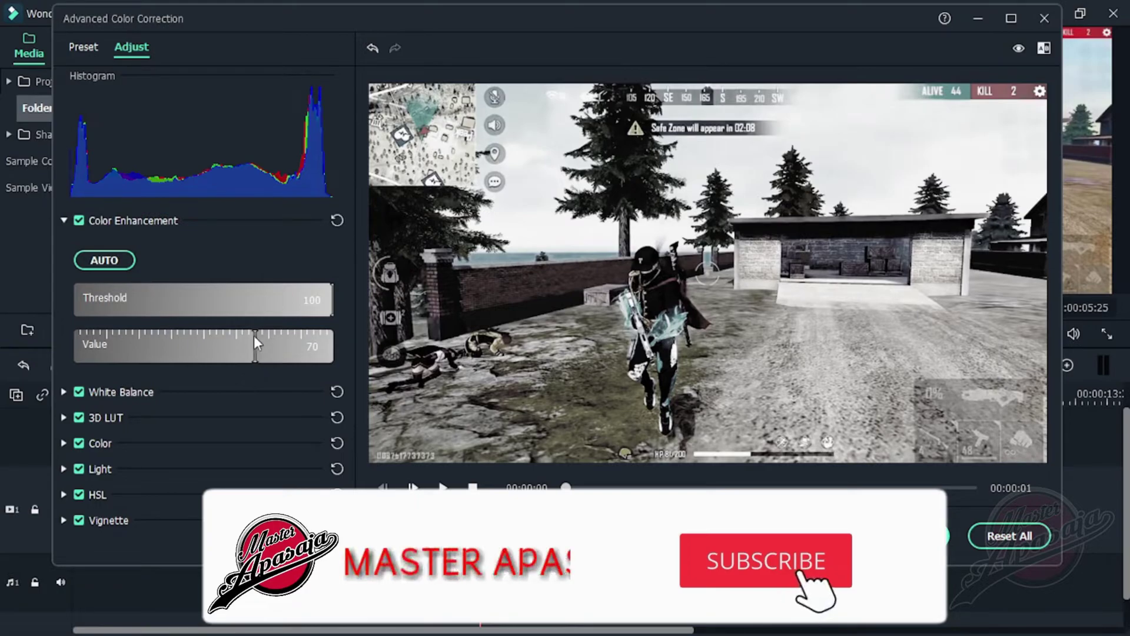
click(921, 536)
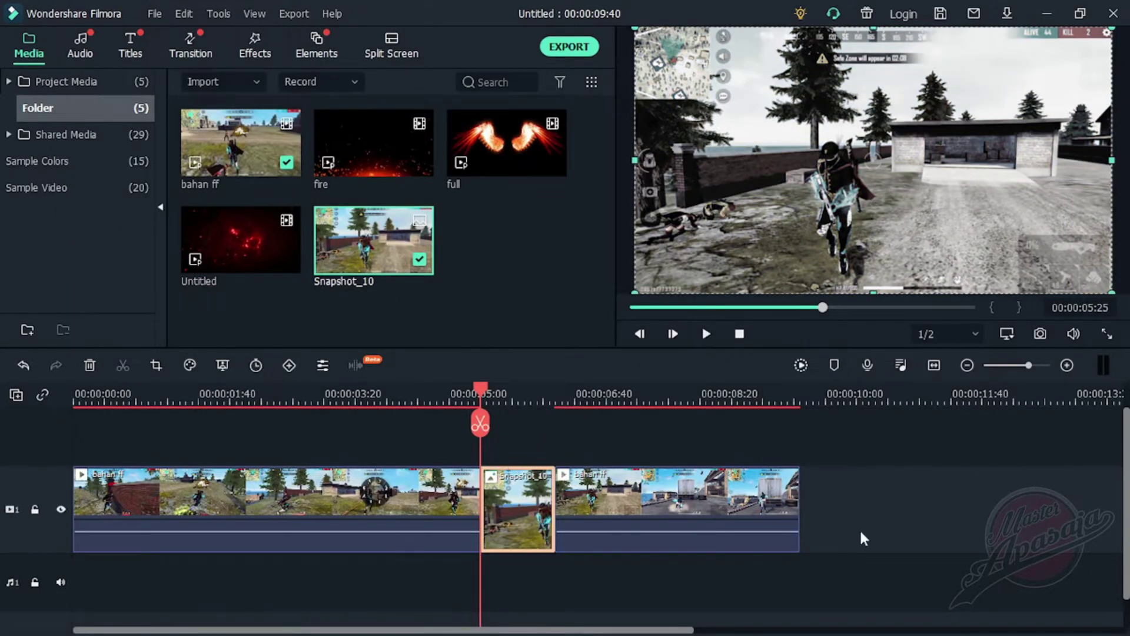
- Place a second Snapshot_10 on track 2 directly above the first and key out its sandy ground color with Chroma Key
drag(359, 265, 485, 426)
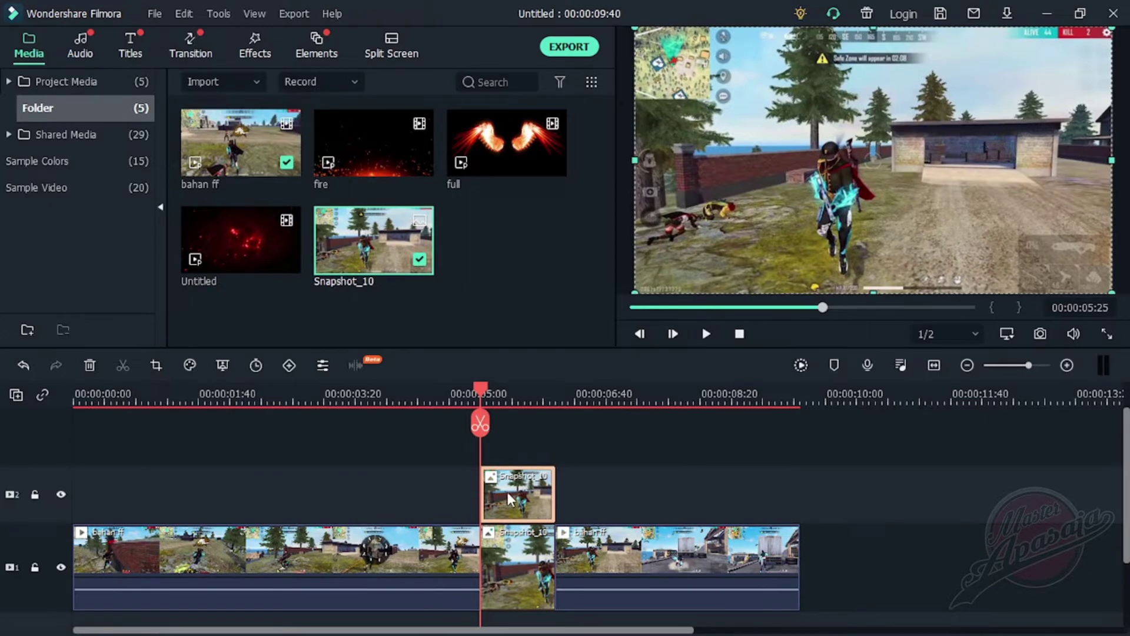
right_click(507, 492)
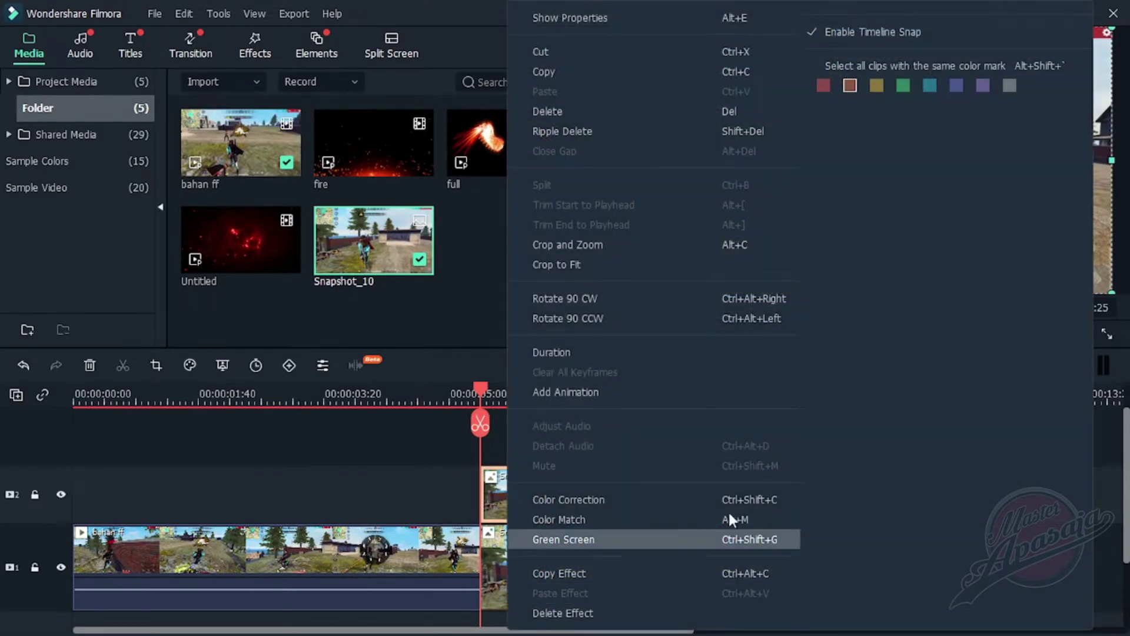
click(599, 541)
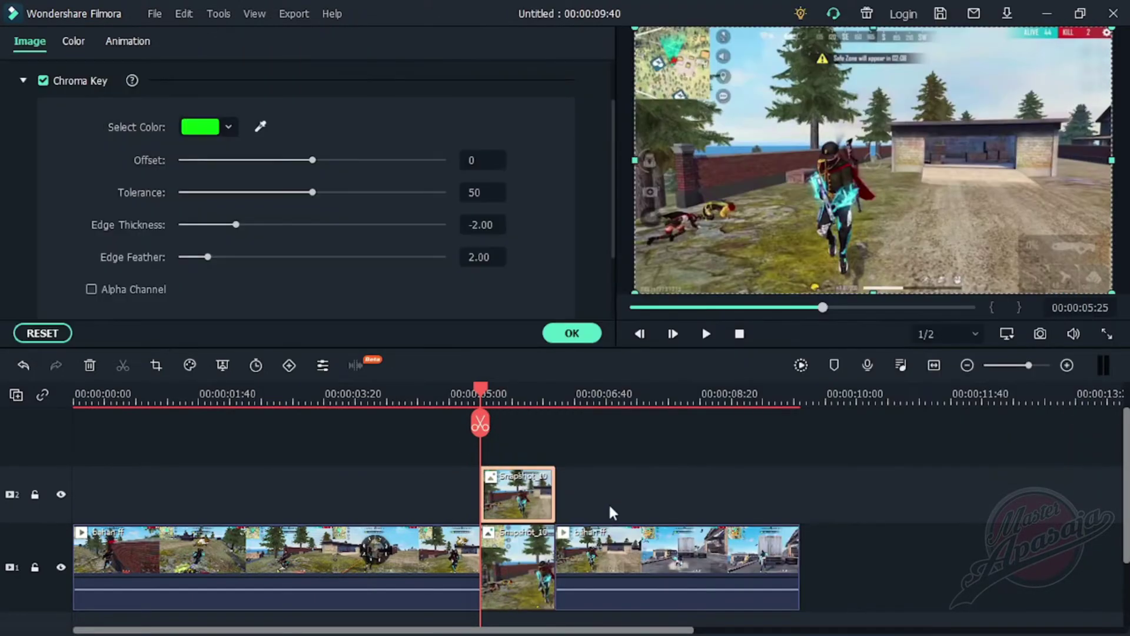
click(261, 128)
click(975, 231)
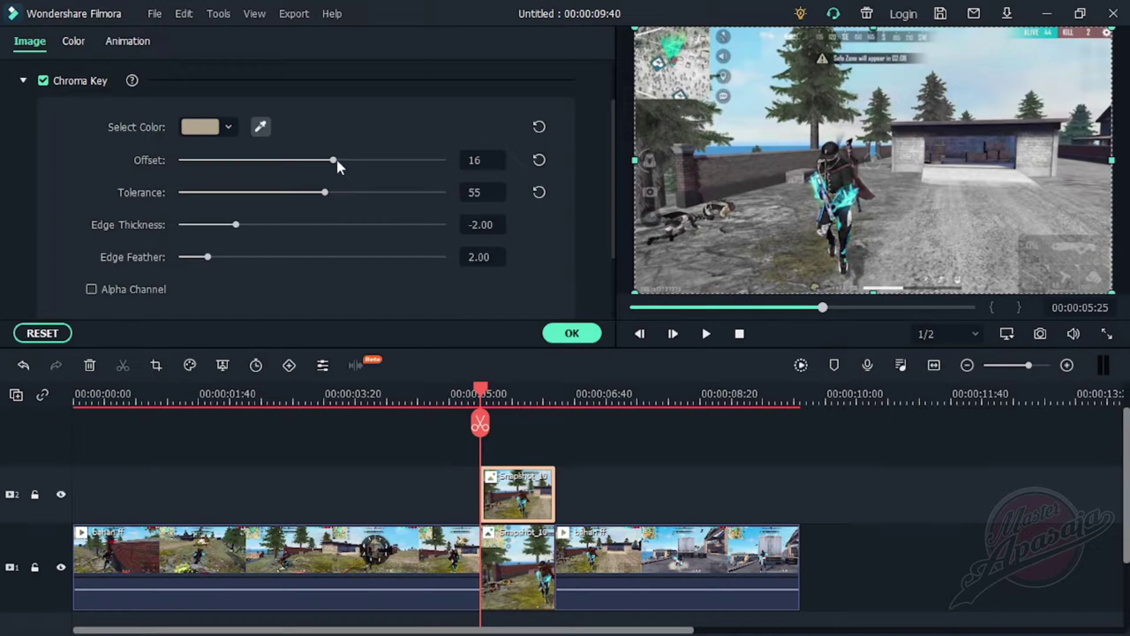
- Increase the chroma key's offset and slightly raise its tolerance on the upper snapshot, and apply the settings
drag(336, 160, 372, 161)
mouse_move(324, 193)
mouse_down()
mouse_move(345, 193)
mouse_move(328, 194)
mouse_up()
click(568, 333)
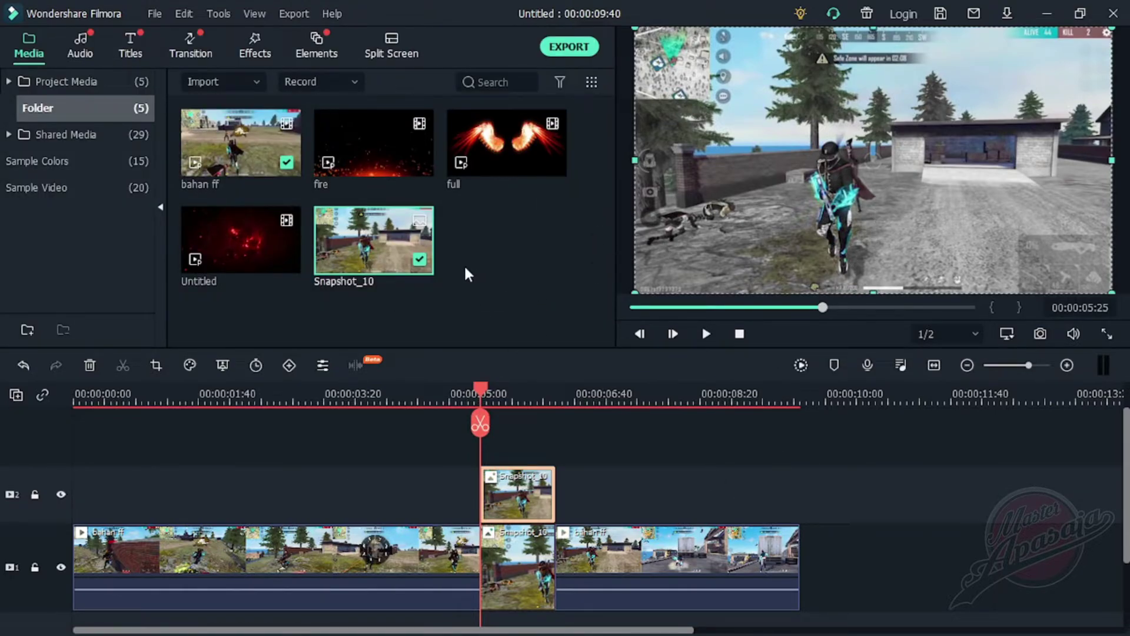
- Place the Untitled clip on track 3 at 00:00:05:25 and trim its end to match the snapshots below
click(223, 258)
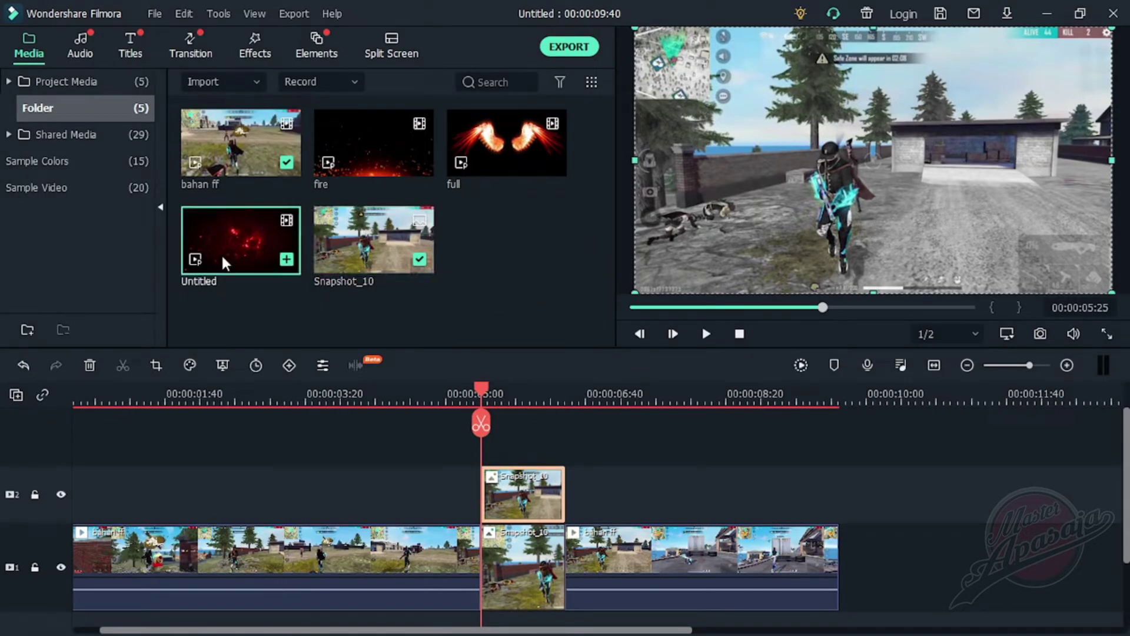
drag(221, 237, 492, 434)
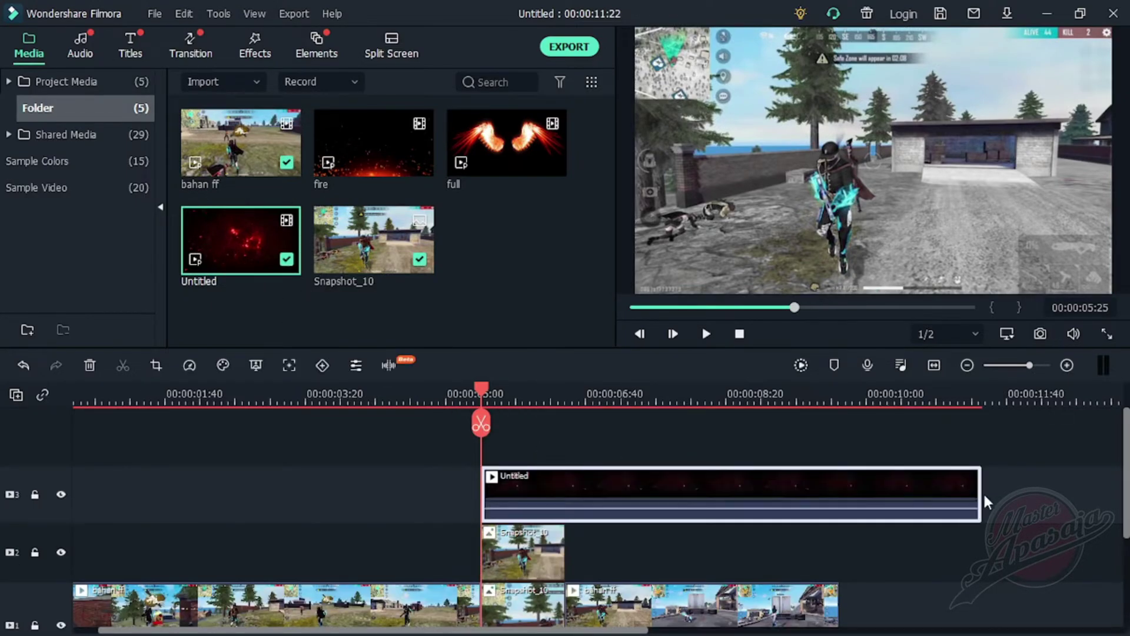
drag(980, 488, 563, 507)
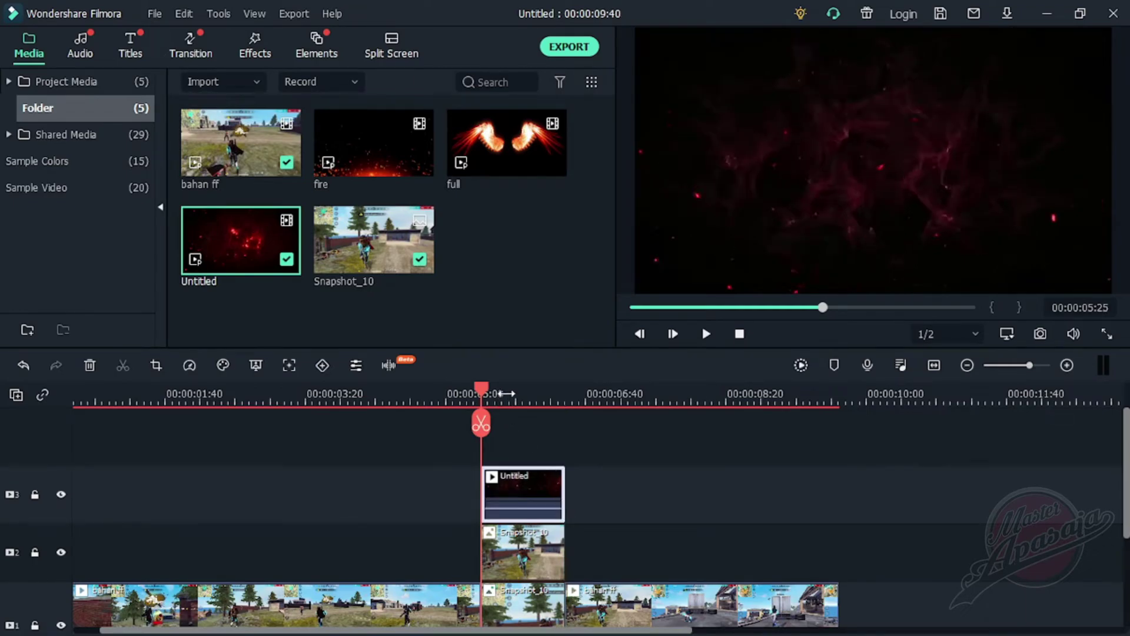
drag(484, 488, 564, 495)
- Retrim the Untitled clip to use its brighter red section, keep it aligned over the snapshots, and preview it
key(space)
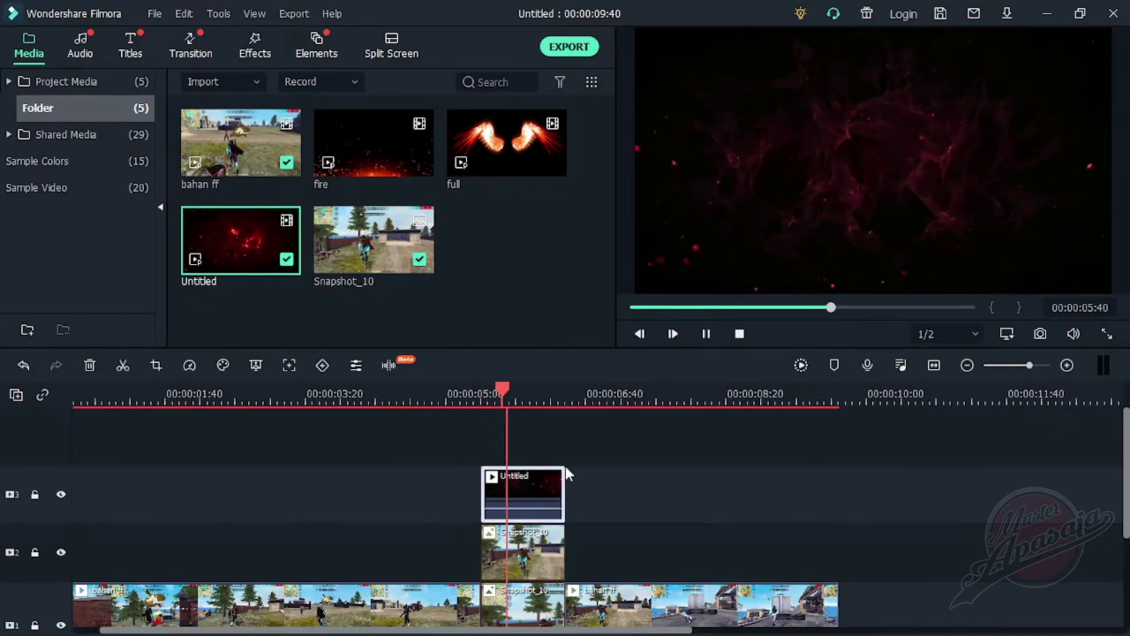
key(space)
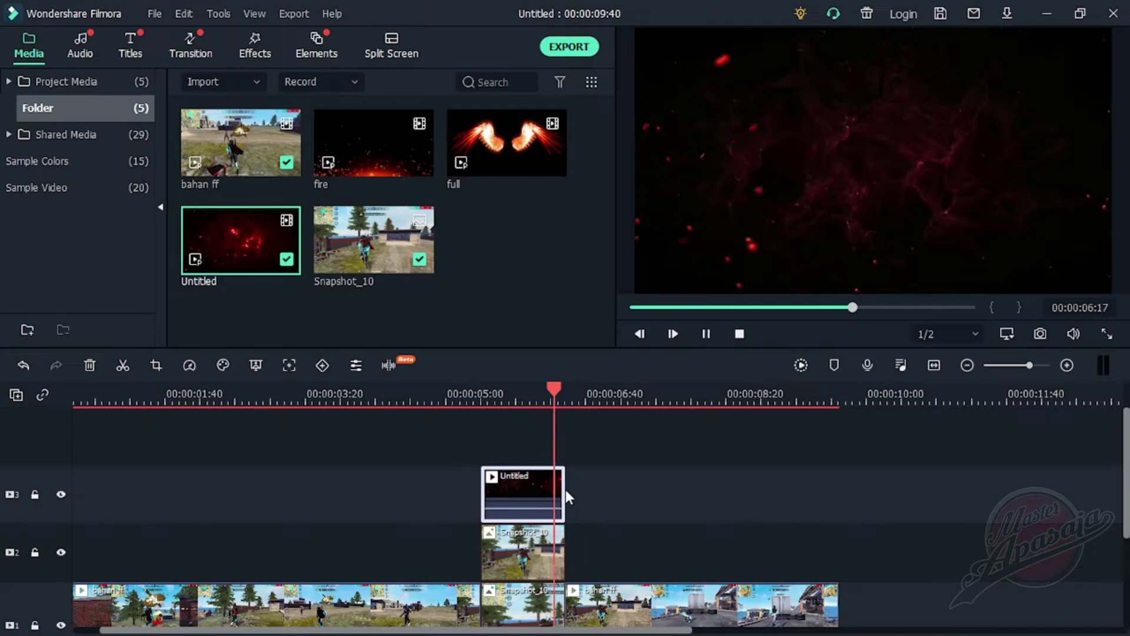
drag(564, 489, 635, 486)
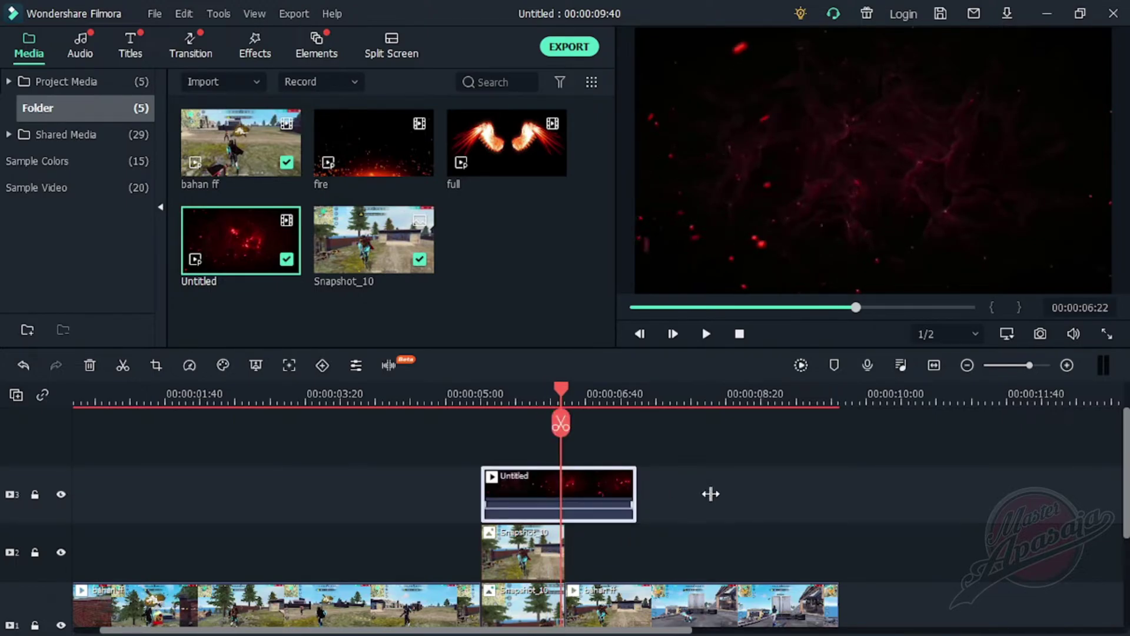
key(space)
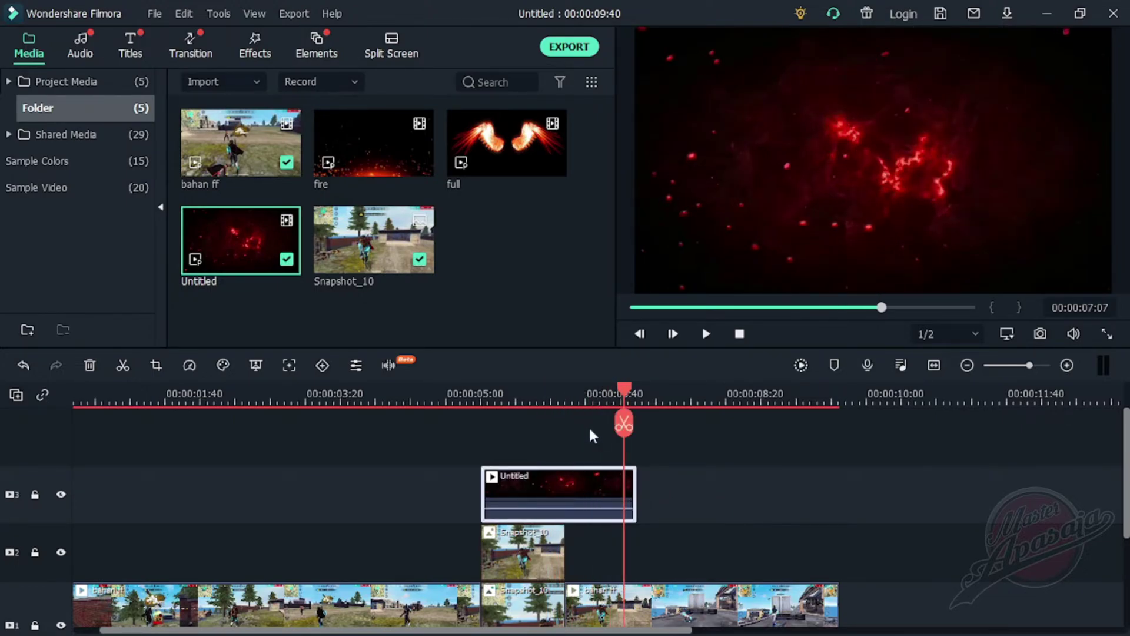
click(564, 389)
drag(479, 489, 563, 491)
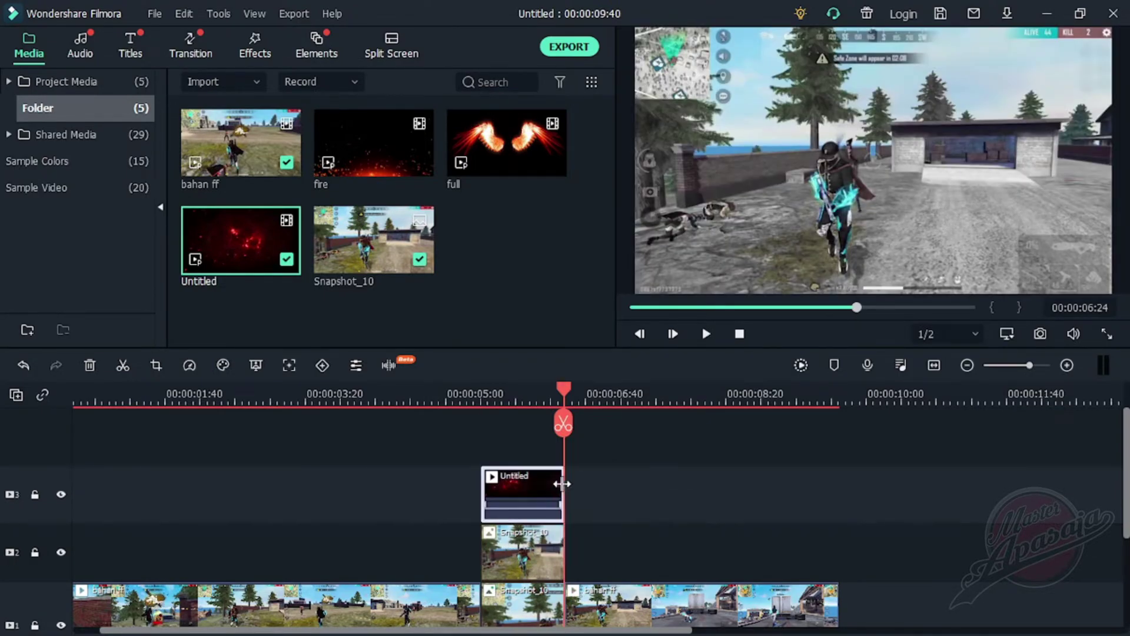
click(474, 393)
key(space)
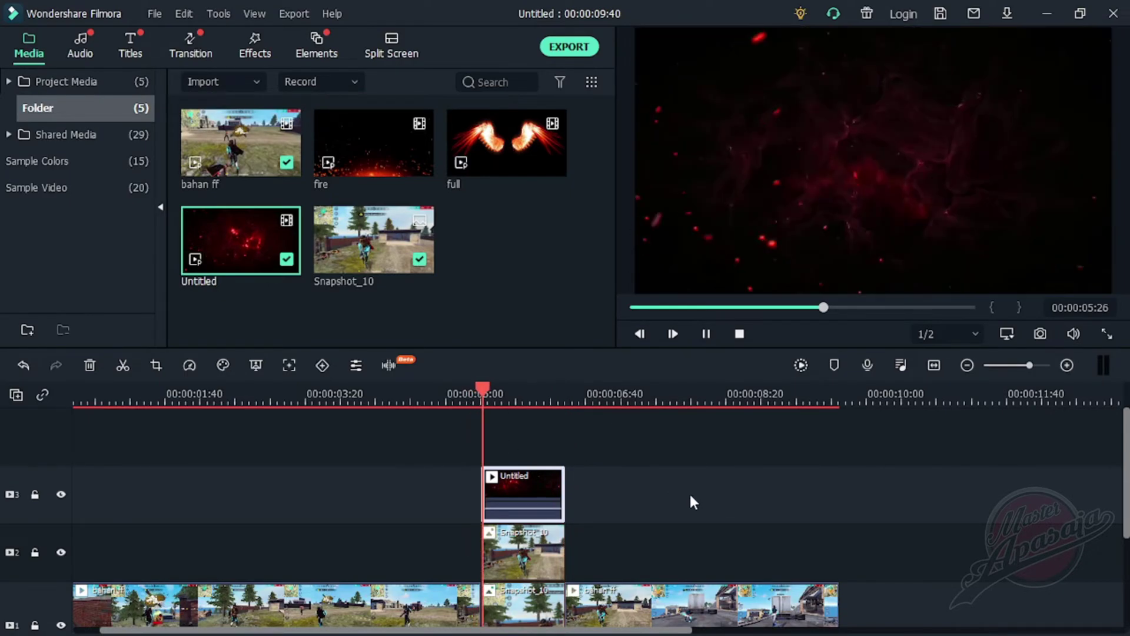
- Compare the Lighten and Screen blending modes on the Untitled clip on track 3, and apply Screen
right_click(525, 489)
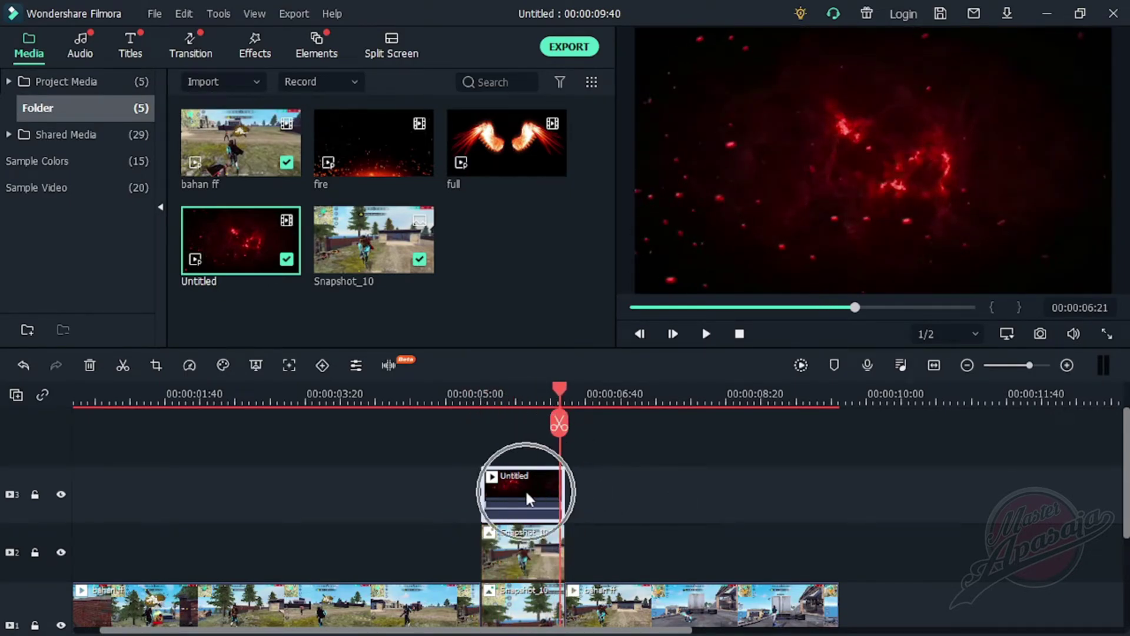
click(623, 20)
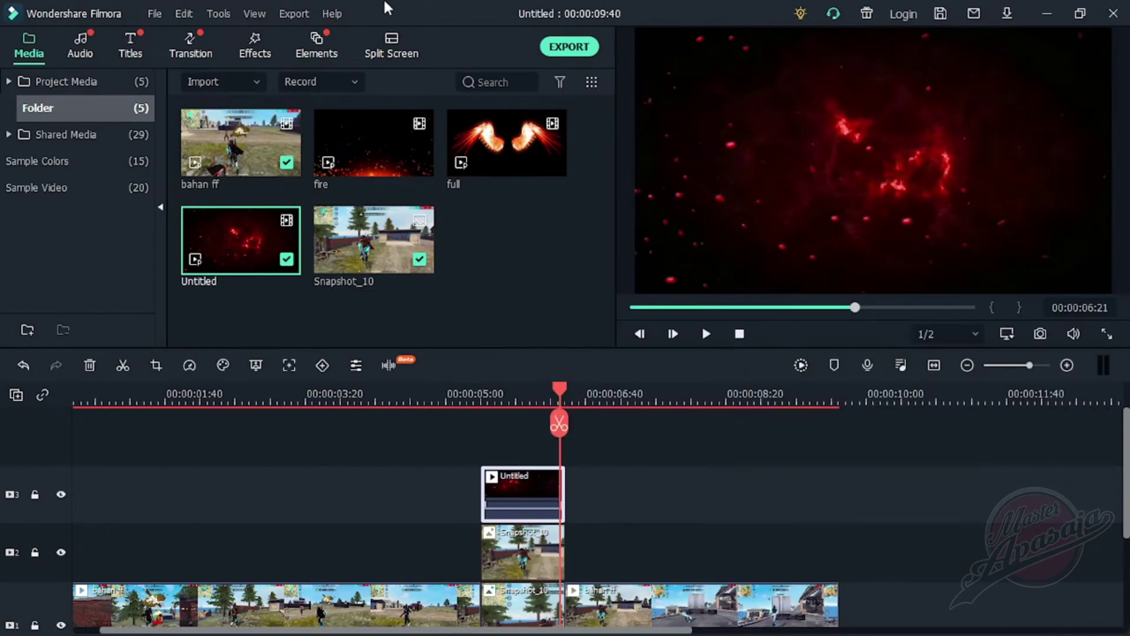
click(18, 112)
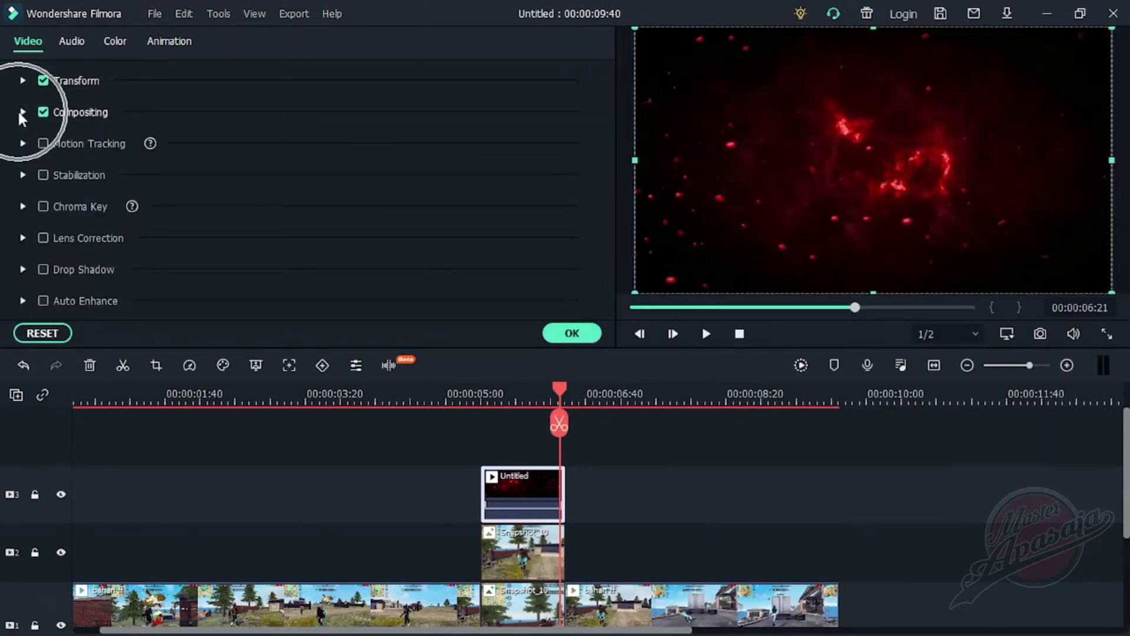
scroll(306, 160, down, 5)
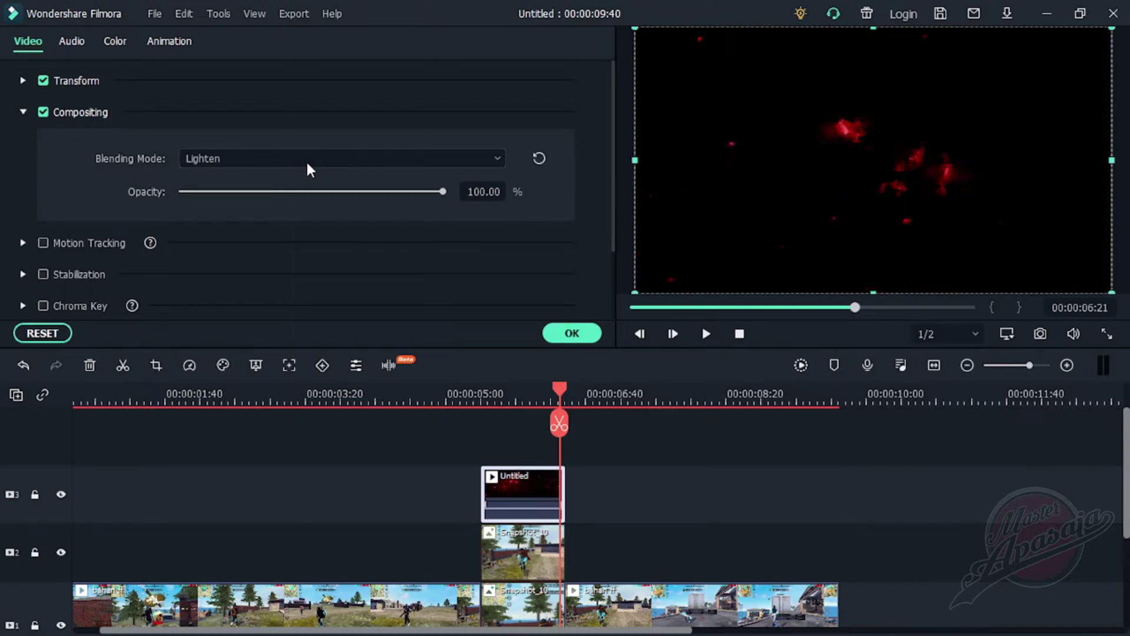
scroll(306, 160, down, 1)
click(306, 161)
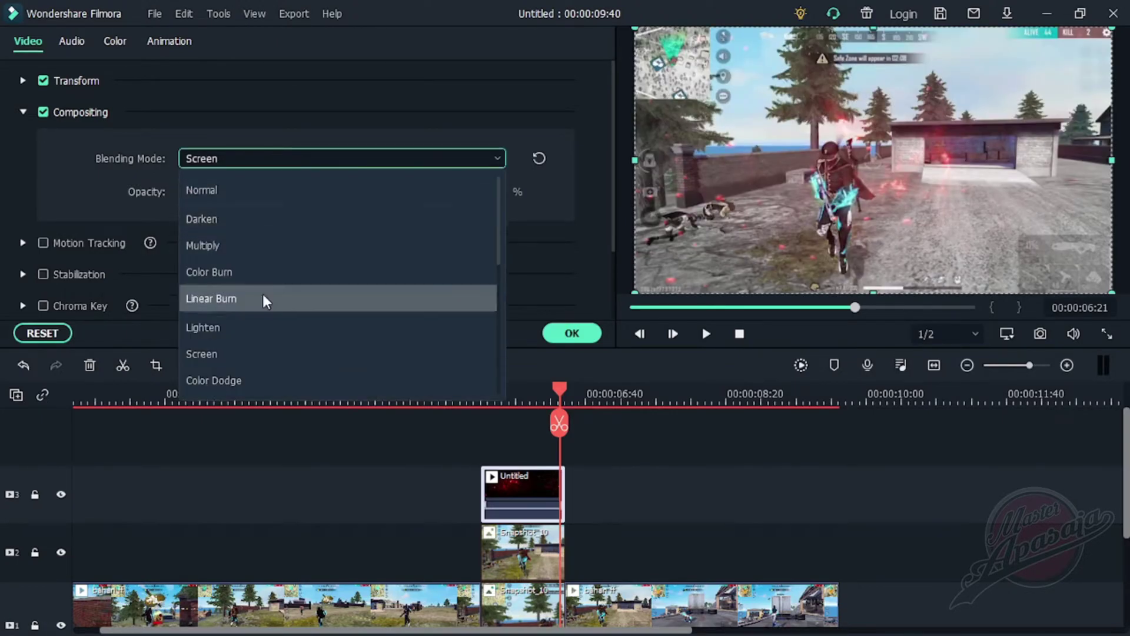
click(216, 335)
click(325, 161)
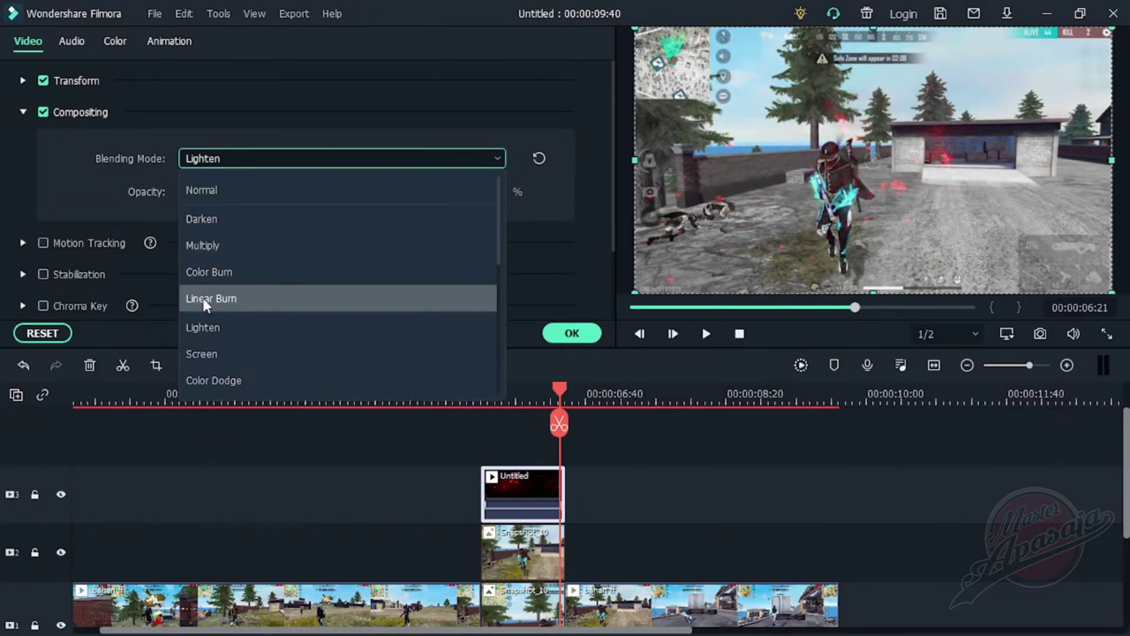
click(209, 352)
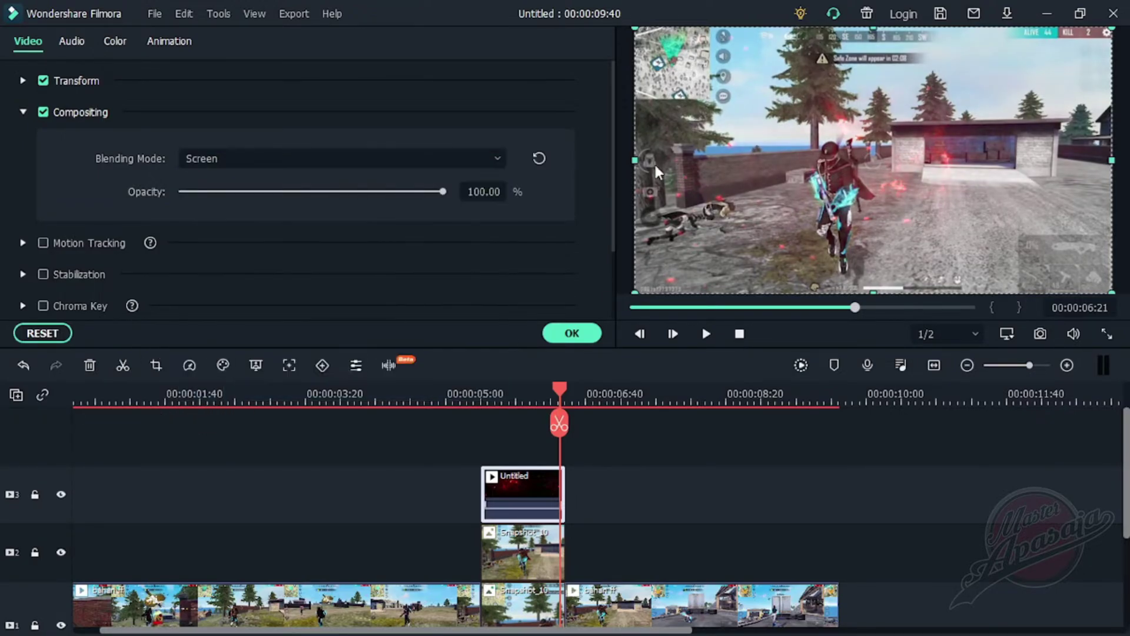
click(559, 335)
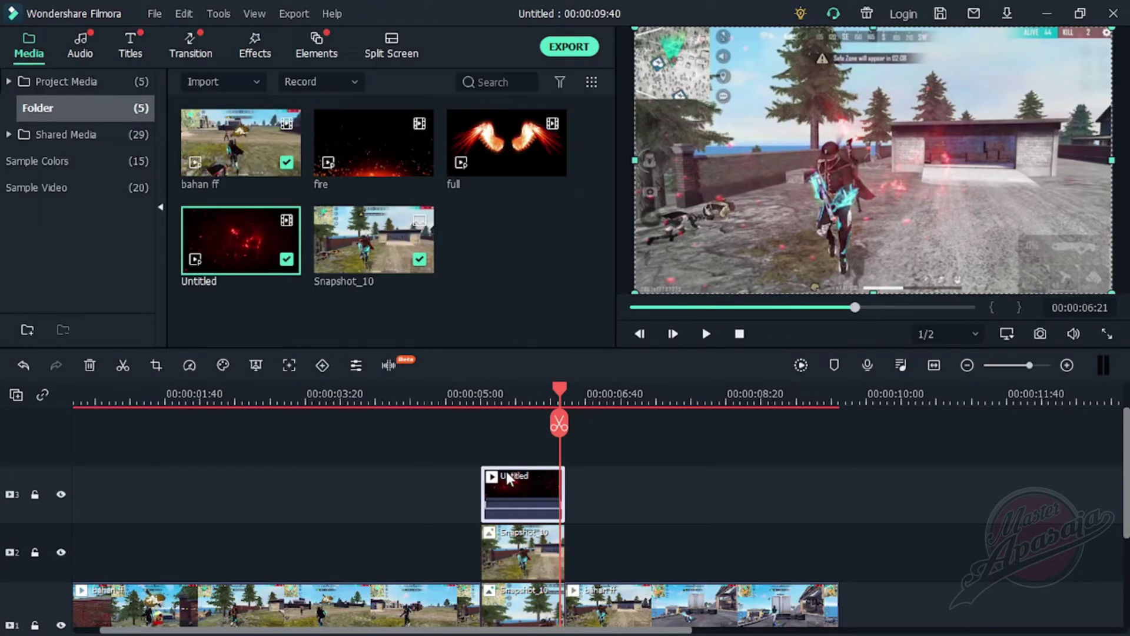
- Duplicate the Untitled clip onto track 4 directly above the original, and preview the doubled overlay
right_click(510, 491)
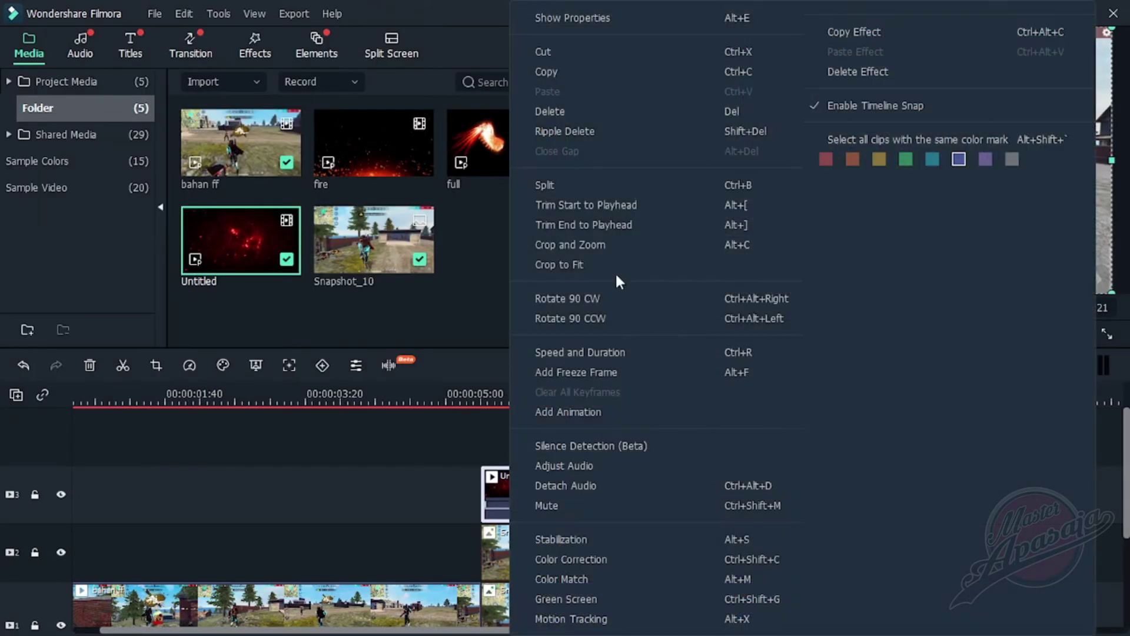
click(607, 71)
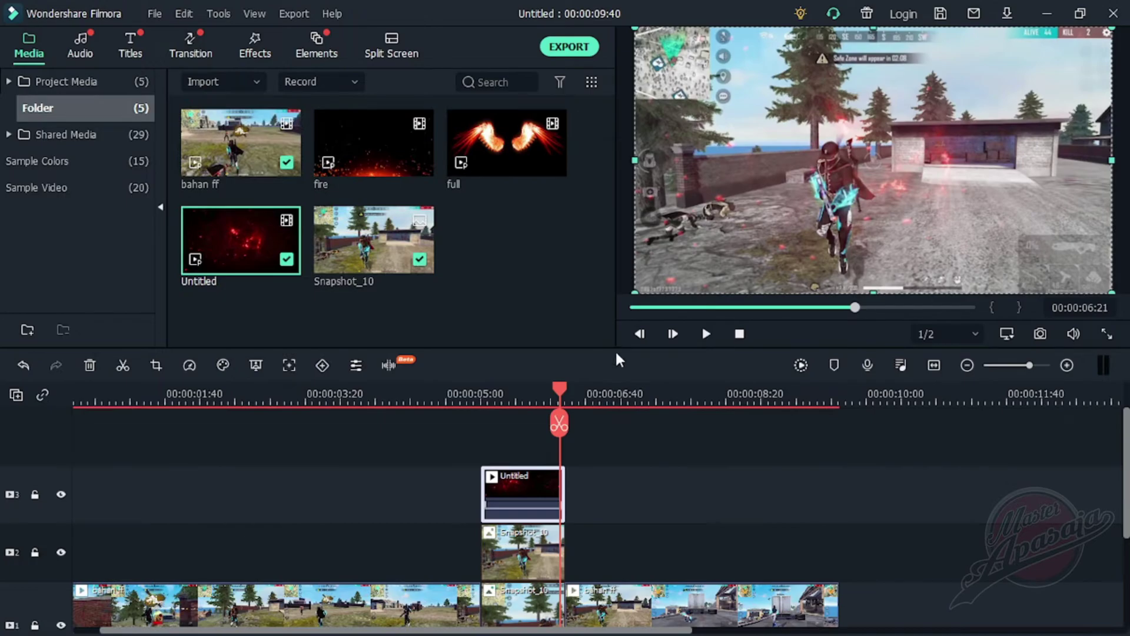
click(587, 386)
click(609, 461)
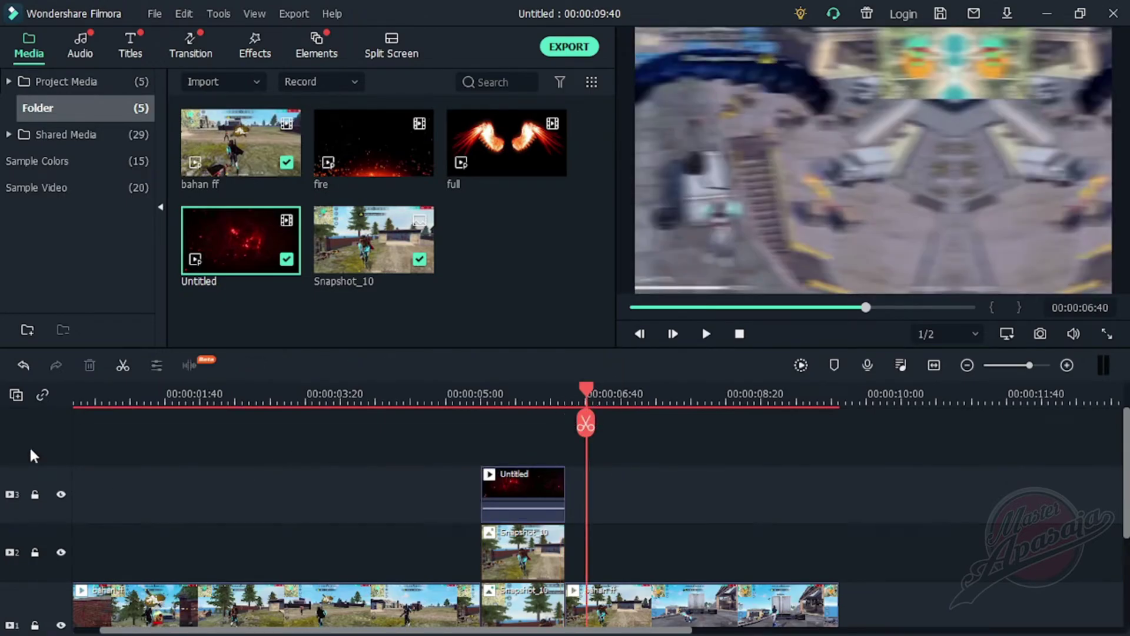
key(ctrl+v)
drag(640, 488, 530, 425)
click(484, 386)
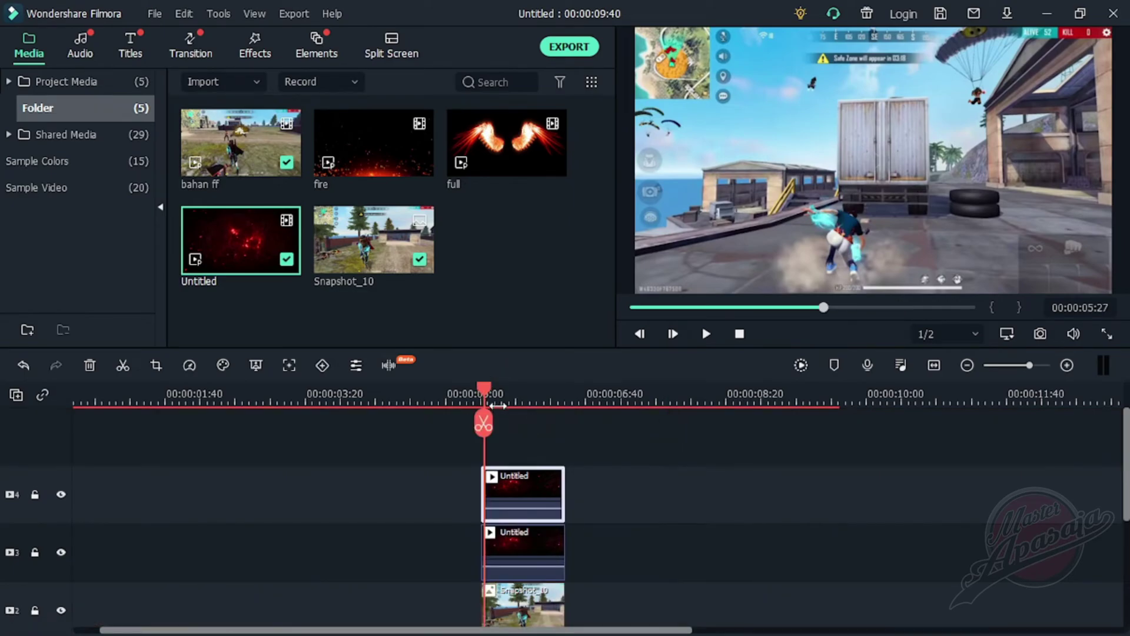
key(space)
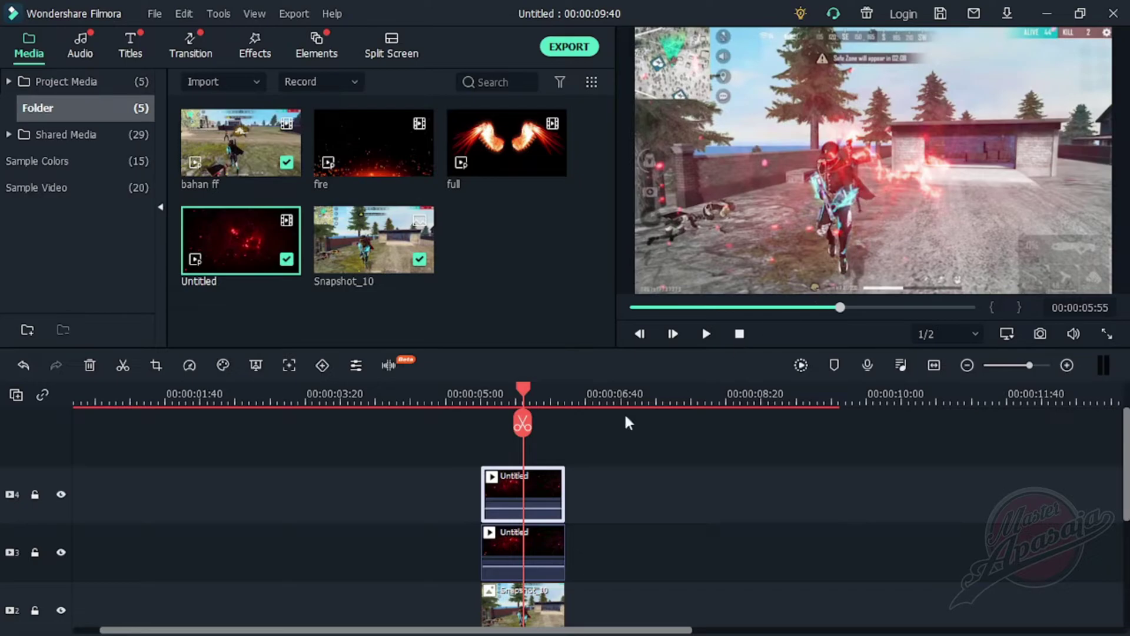
scroll(534, 496, down, 2)
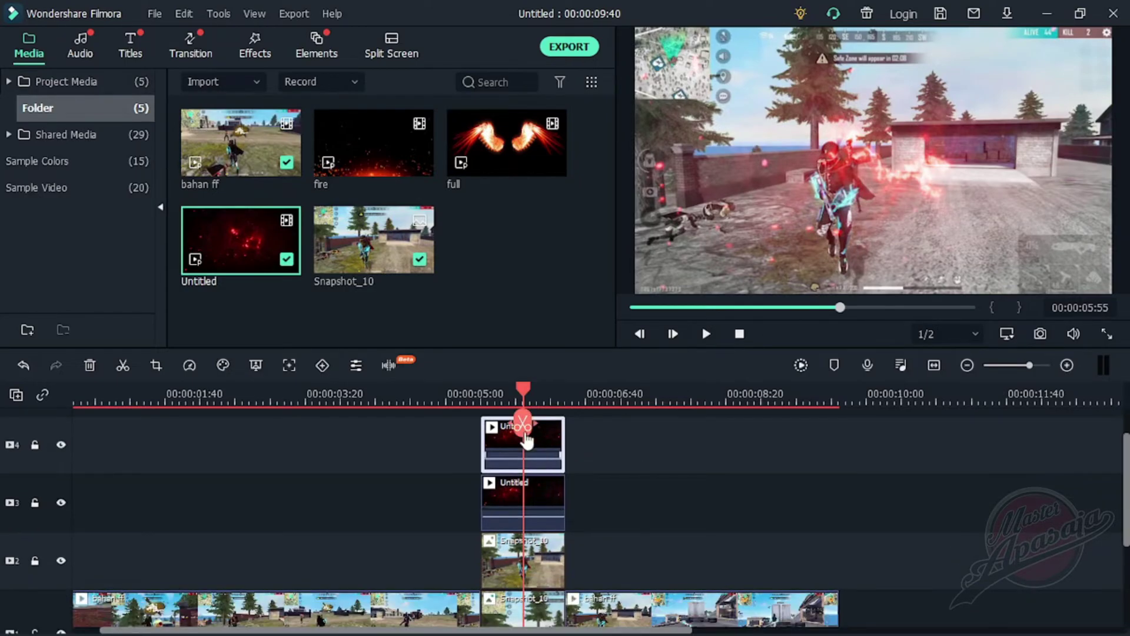
- Place the fire clip on track 5 and align its start with the Untitled clips below
drag(521, 391, 482, 408)
scroll(496, 441, up, 1)
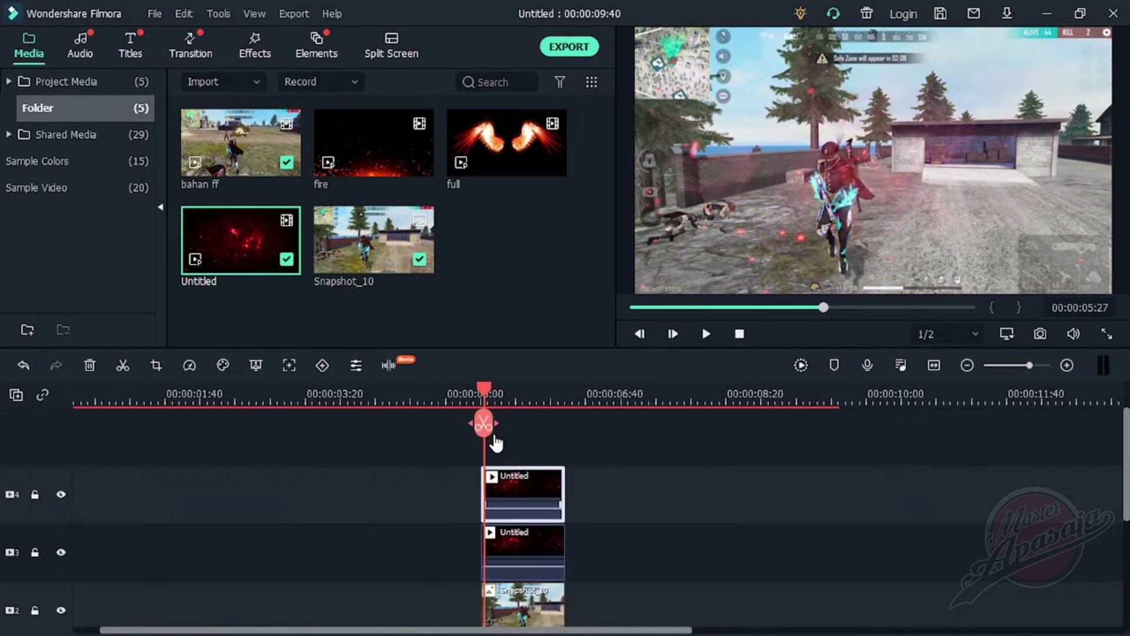
click(486, 150)
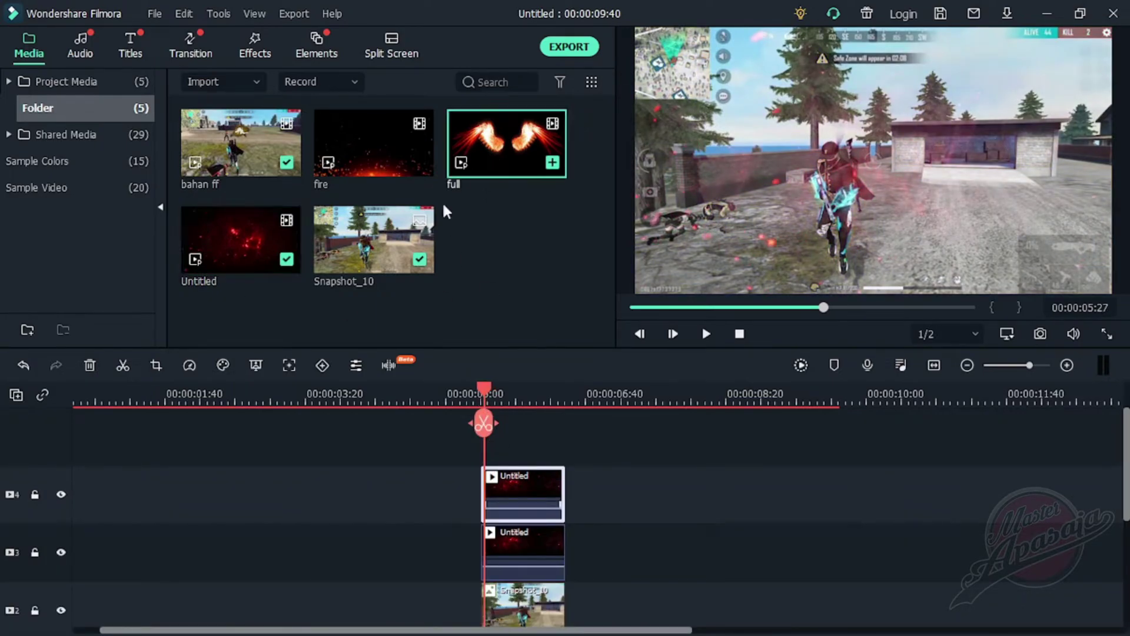
click(376, 157)
drag(353, 150, 488, 453)
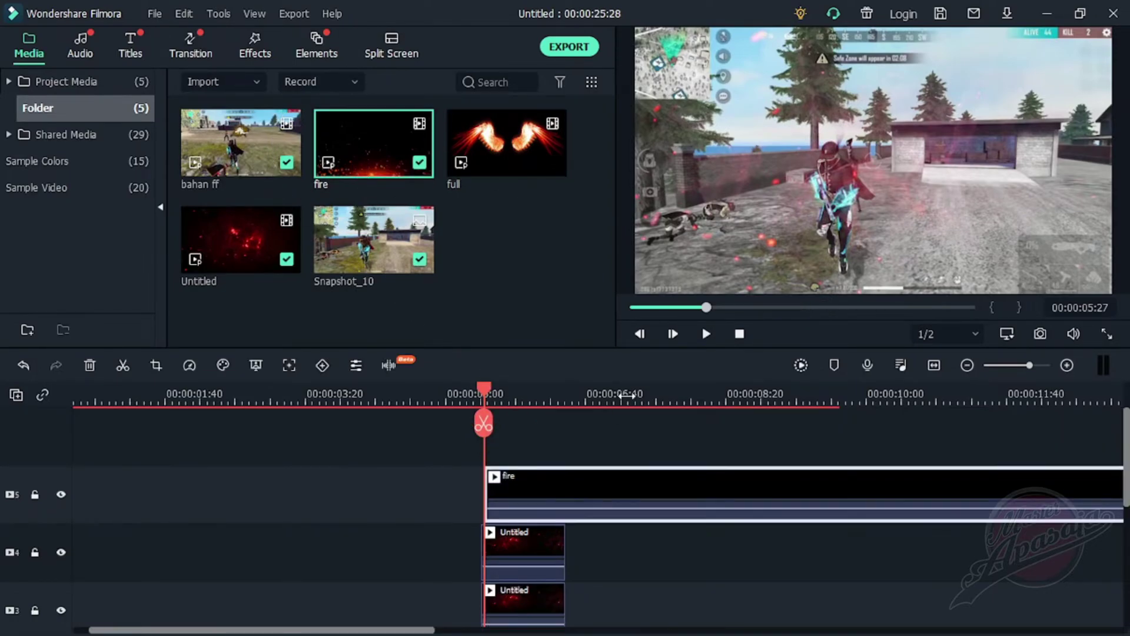
scroll(625, 395, up, 2)
drag(495, 393, 449, 390)
drag(511, 514, 518, 489)
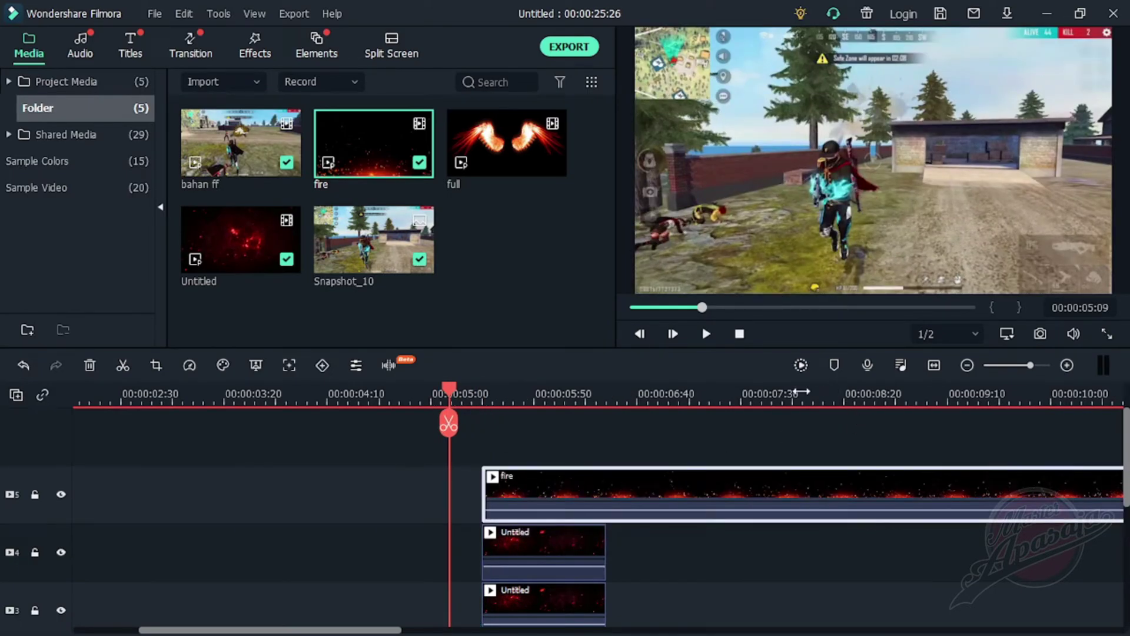
- Trim the end of the fire clip to match the end of the Untitled clips below
scroll(815, 391, down, 5)
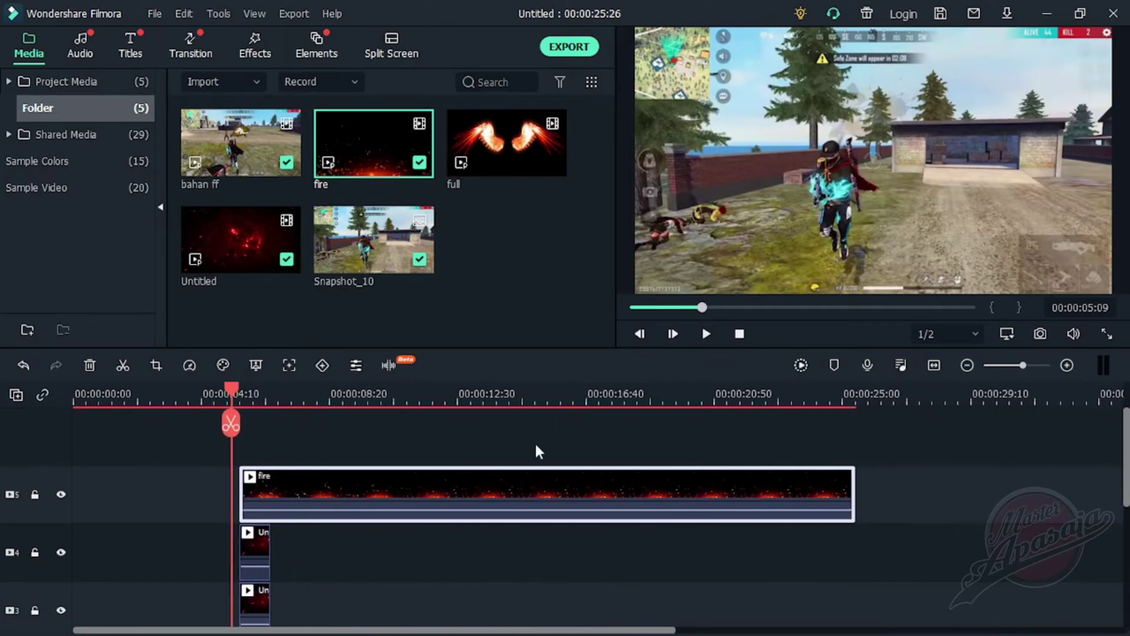
drag(853, 495, 270, 494)
scroll(472, 397, up, 3)
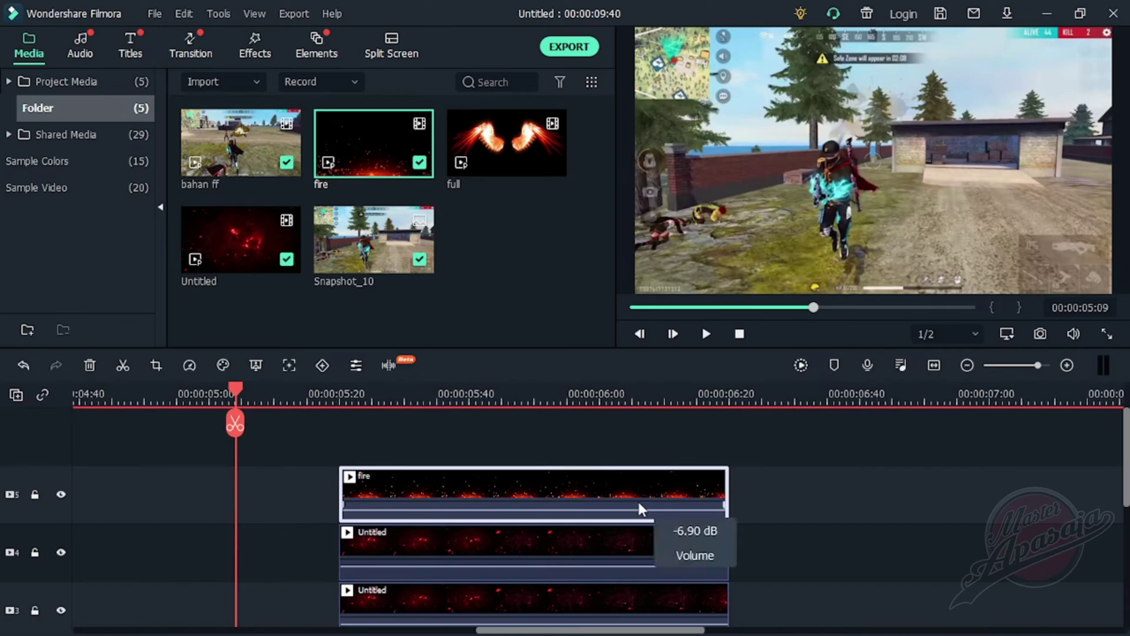
scroll(729, 478, down, 1)
scroll(700, 440, up, 1)
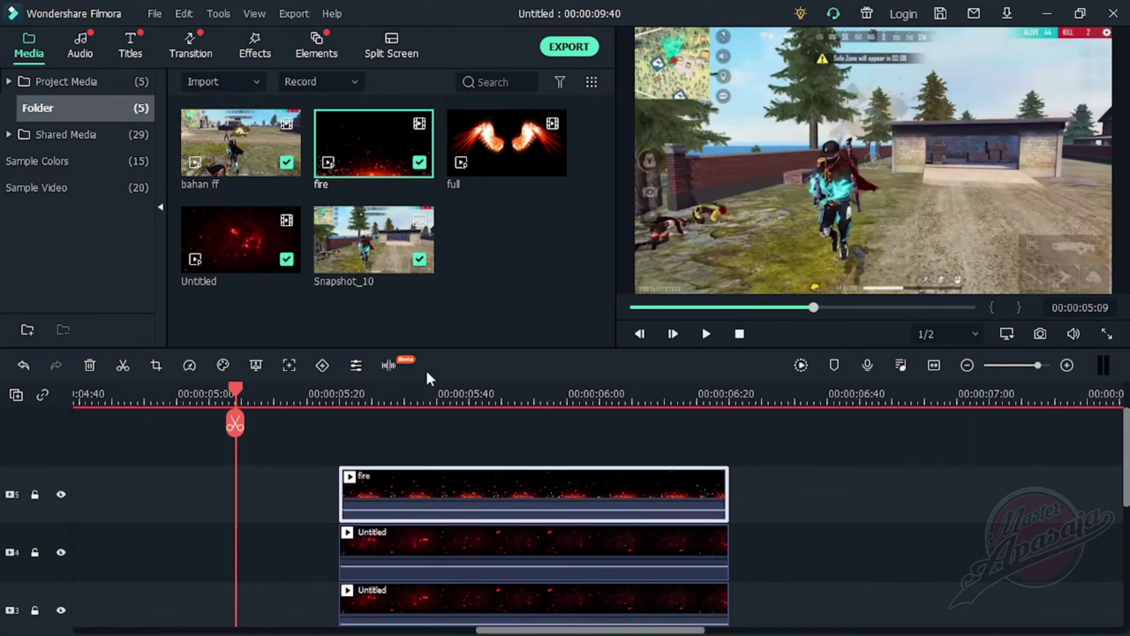
- Set the fire clip's blending mode to Screen and apply it, with the playhead at 00:00:05:24
click(333, 401)
click(430, 400)
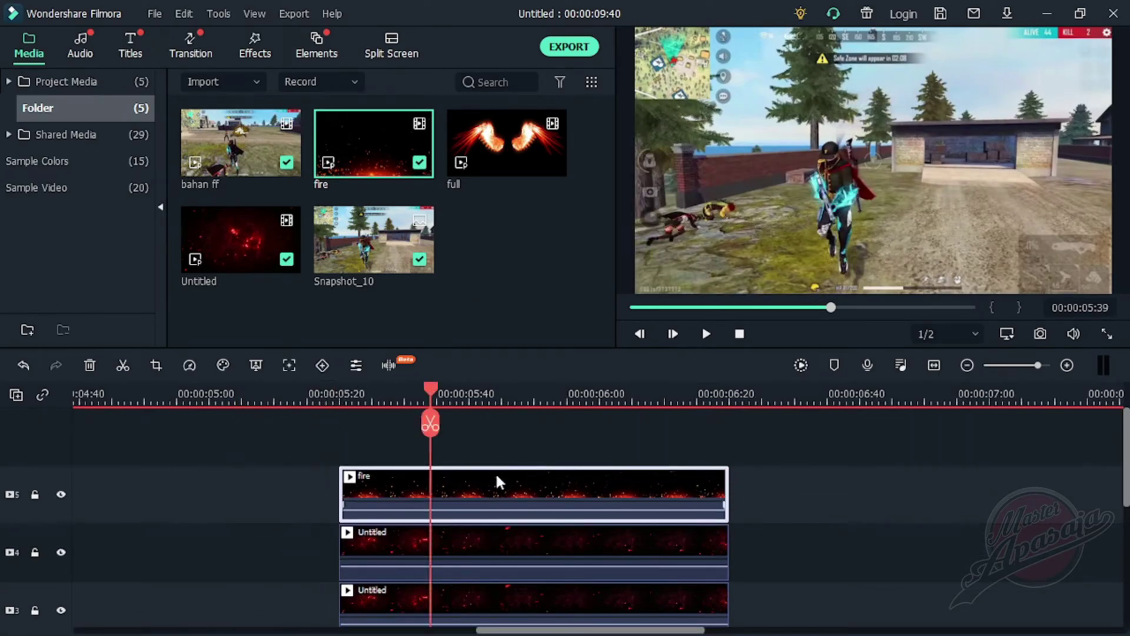
right_click(493, 492)
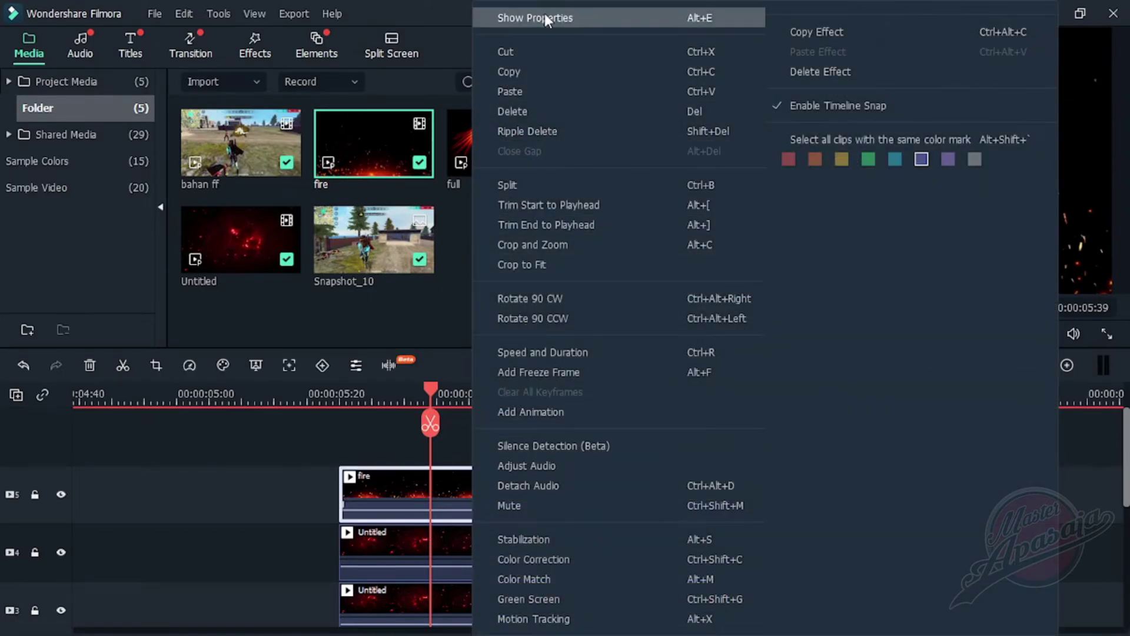
click(545, 15)
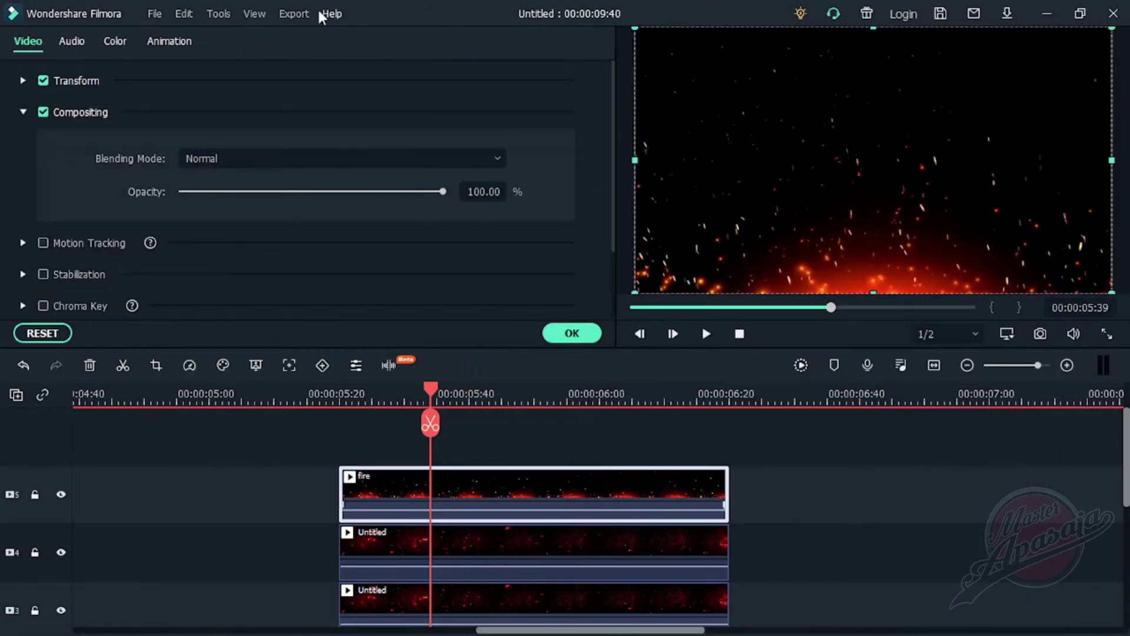
click(234, 158)
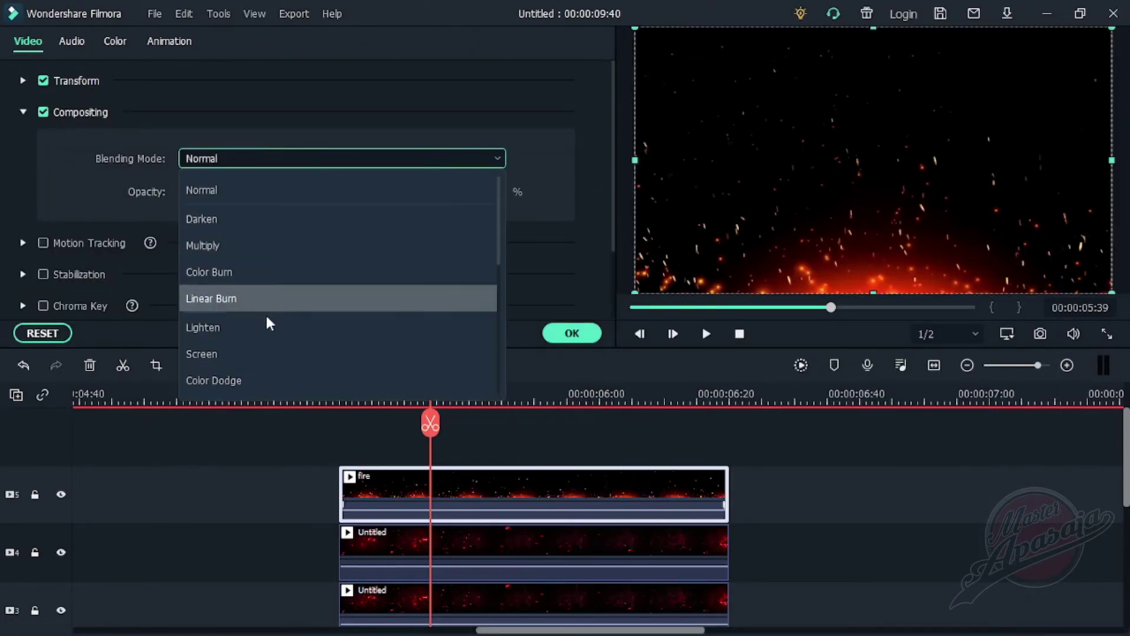
click(266, 352)
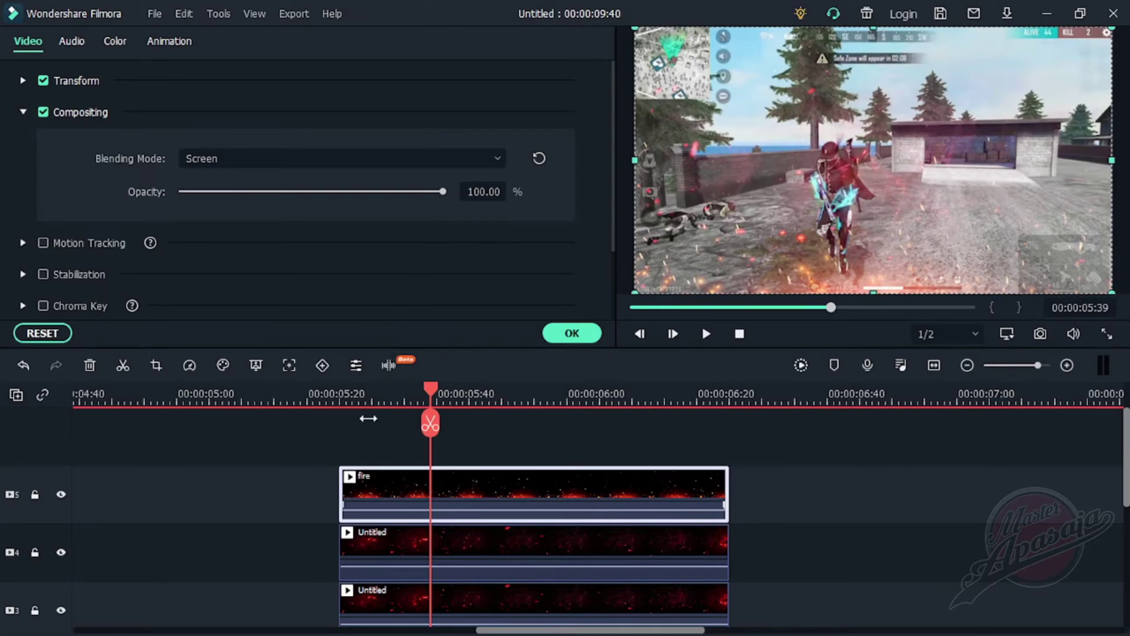
click(334, 393)
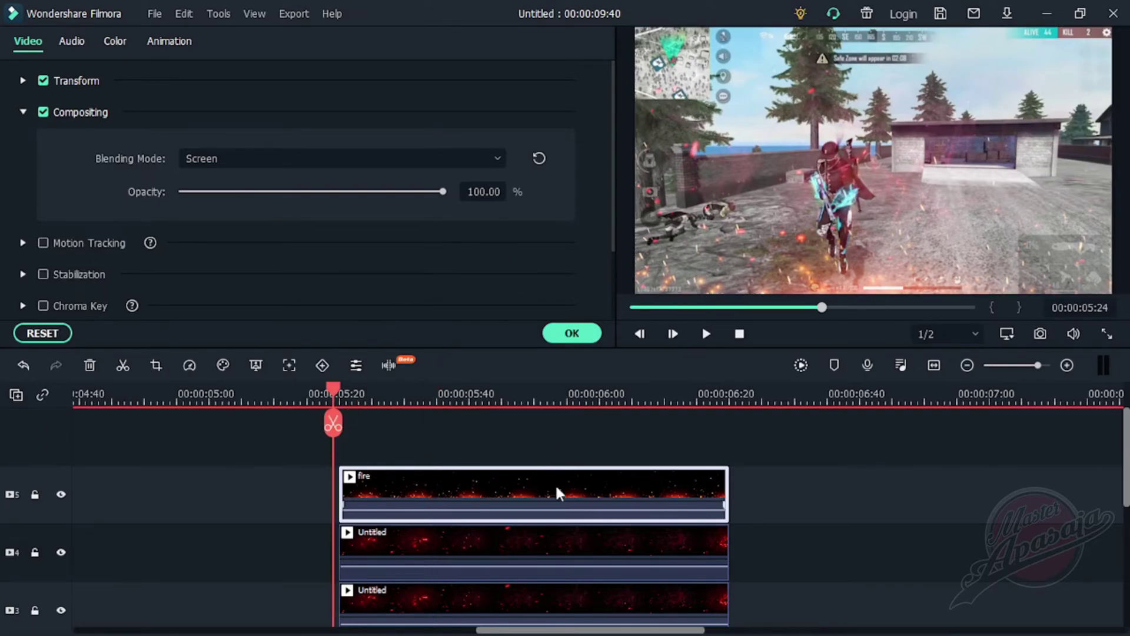
click(569, 333)
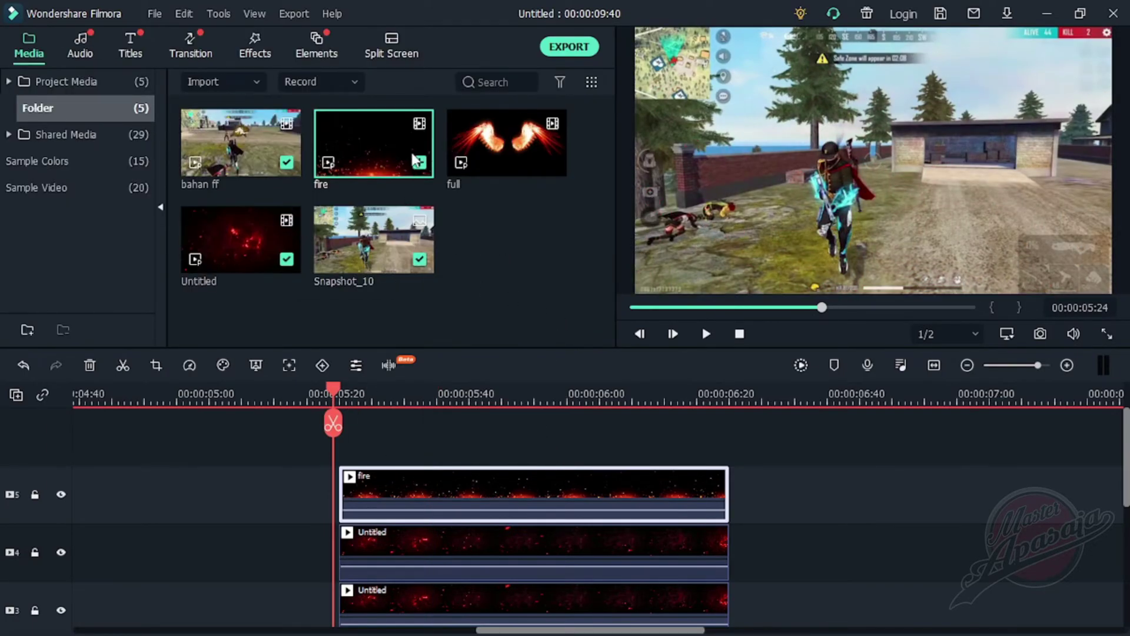
- Place the full wings clip on track 6 above the fire clip and trim its end to match
drag(482, 153, 334, 454)
scroll(612, 391, down, 2)
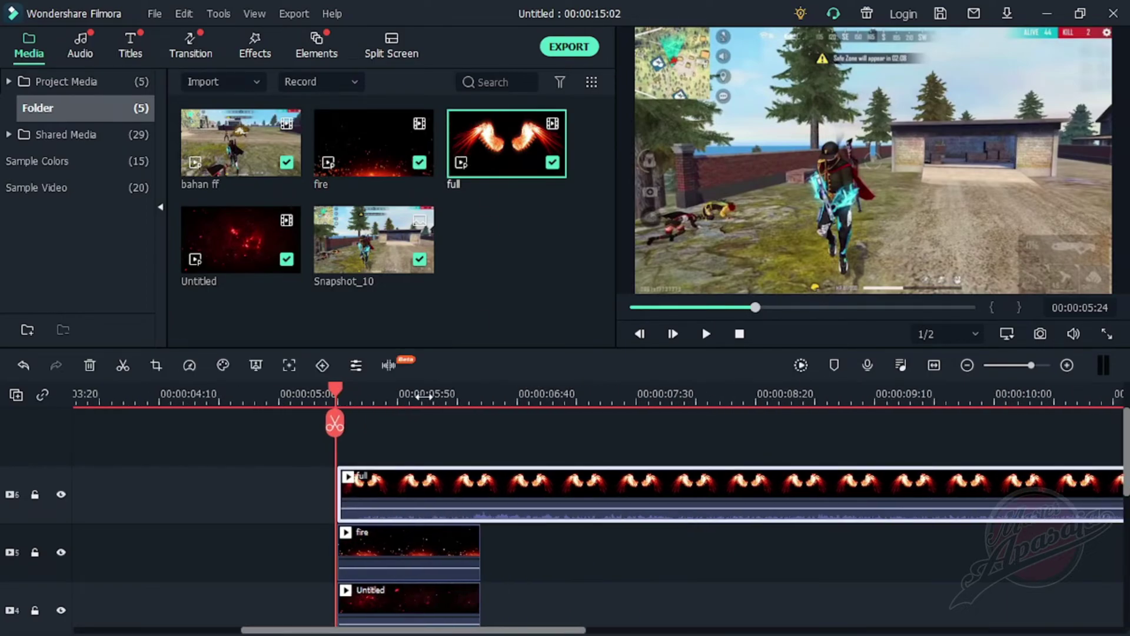
scroll(705, 393, down, 2)
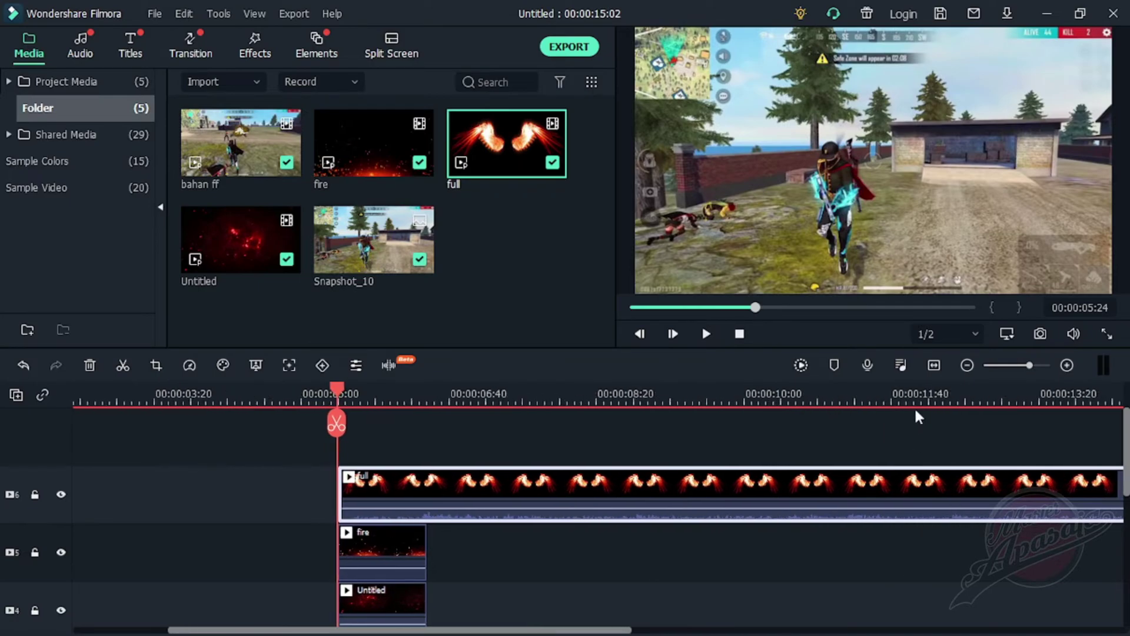
scroll(883, 447, down, 2)
drag(843, 484, 390, 484)
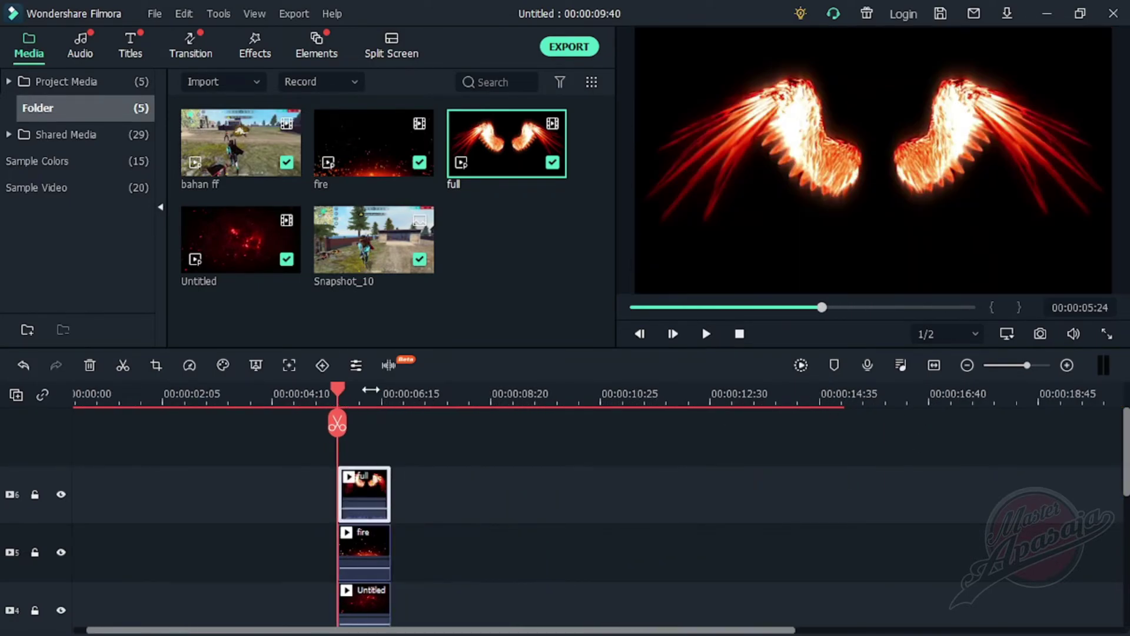
scroll(552, 397, up, 3)
- Set the full wings clip's blending mode to Lighten, viewing the frame at 00:00:05:37
click(446, 397)
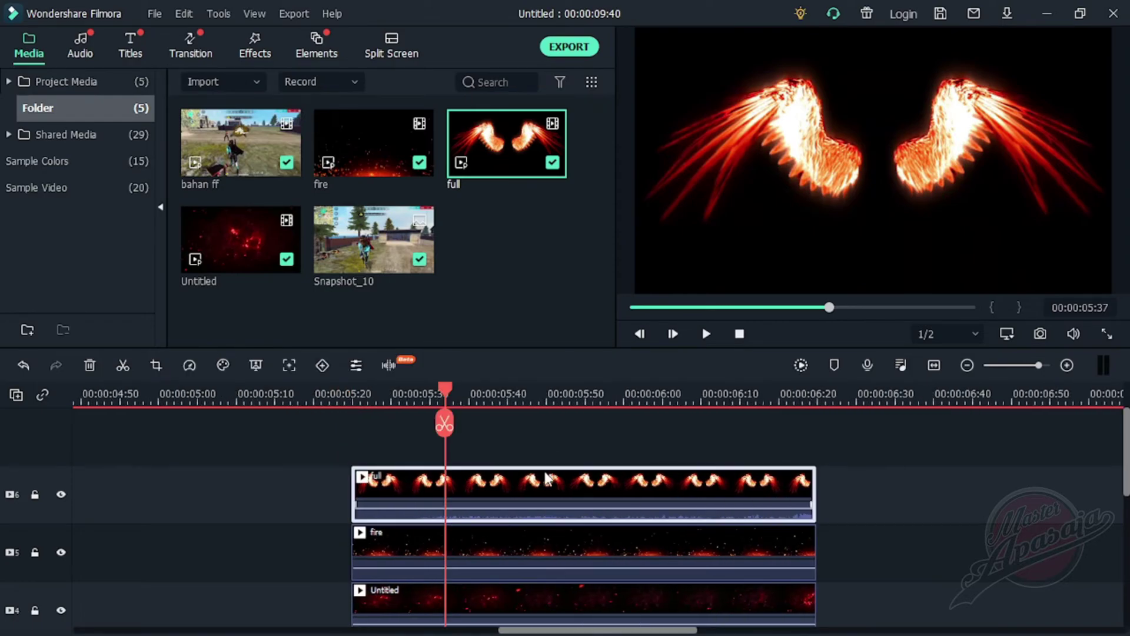
right_click(517, 487)
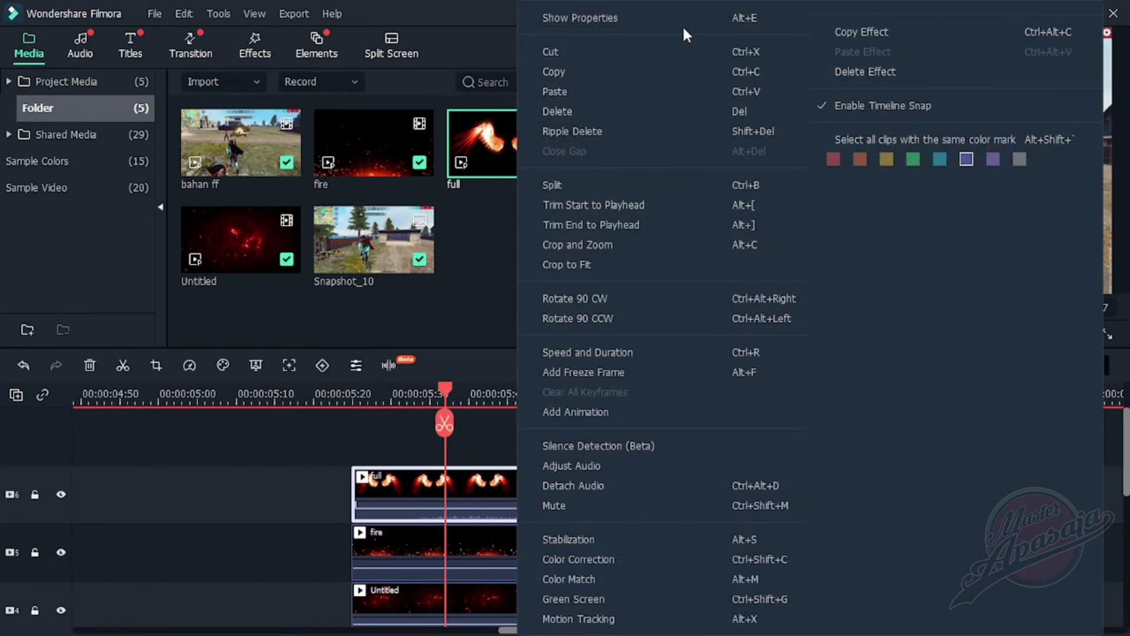
click(644, 21)
click(248, 156)
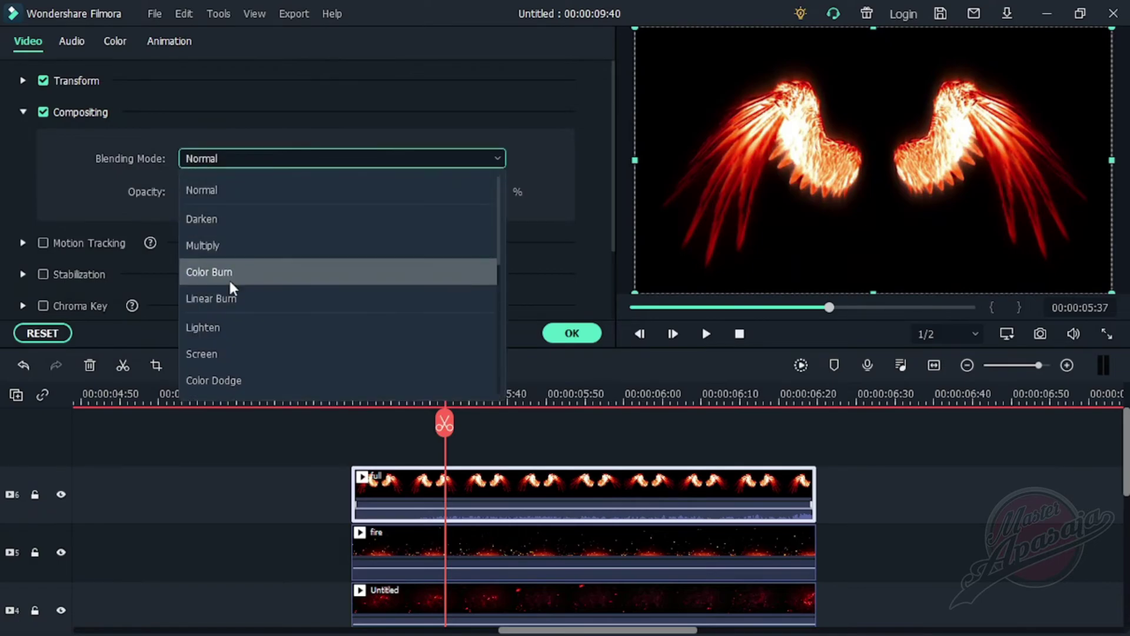
click(229, 335)
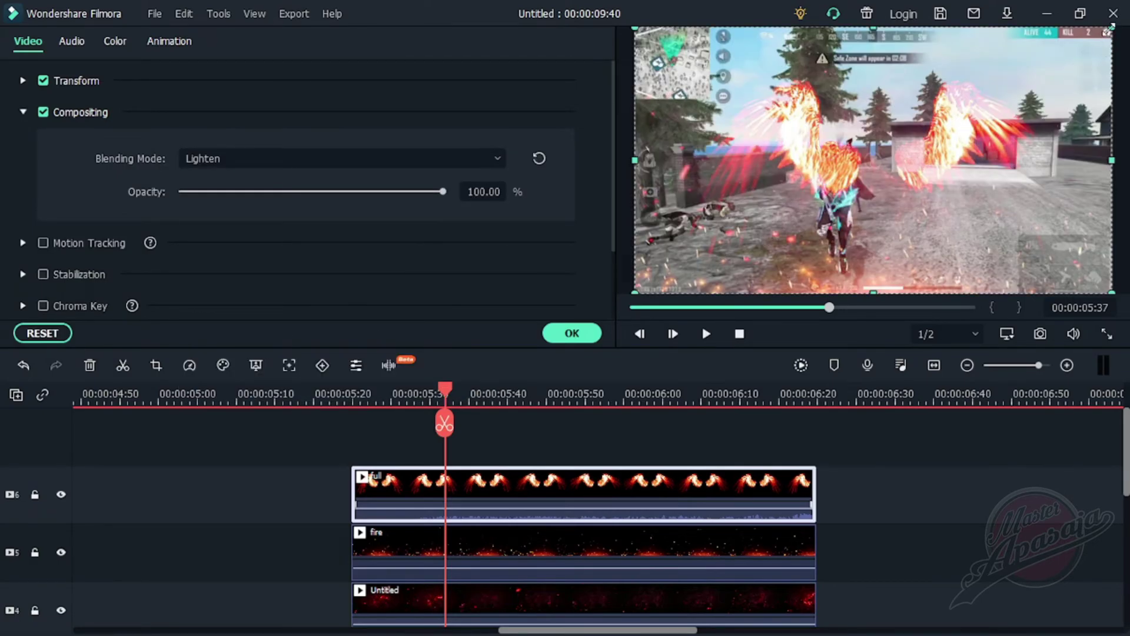
- Scale the full wings overlay down, position it on the character's back, and apply the clip settings
drag(1057, 70, 973, 116)
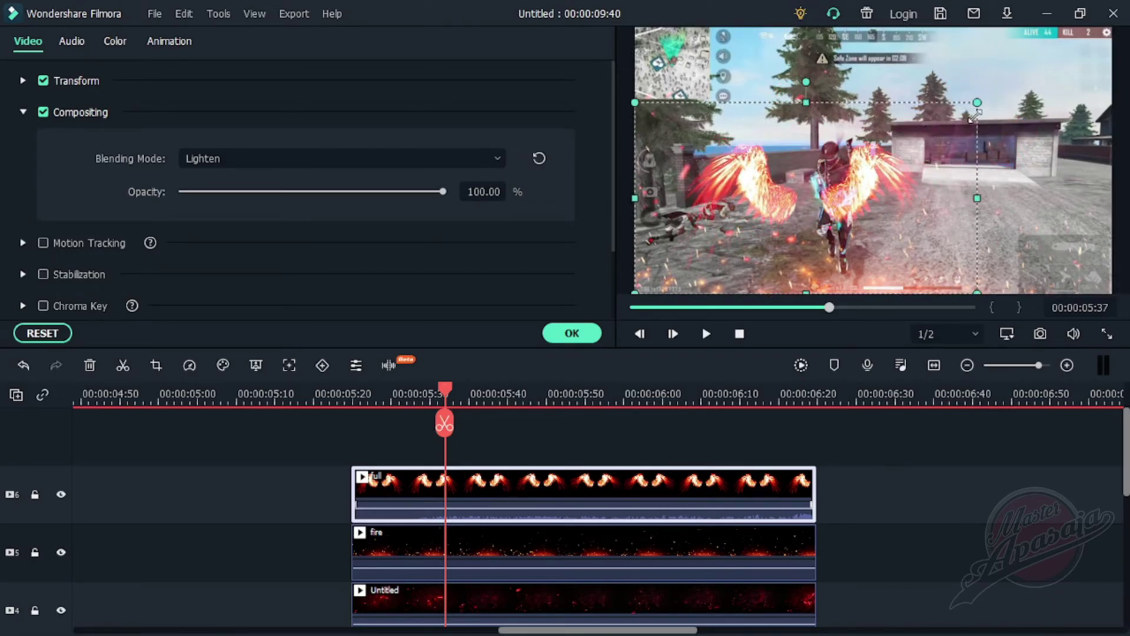
drag(890, 196, 911, 157)
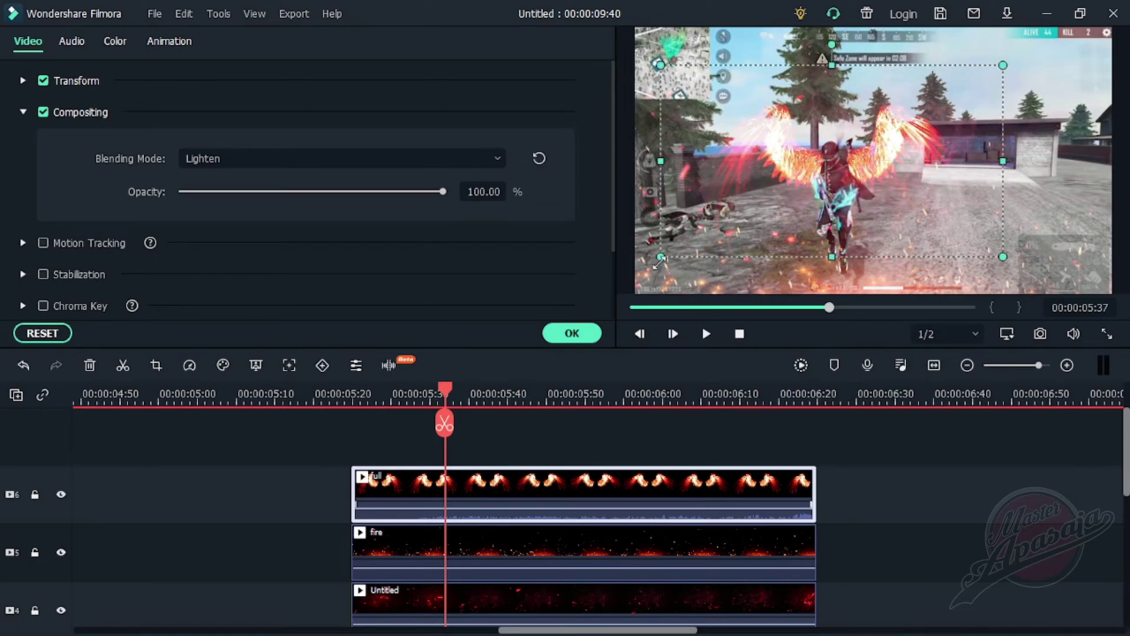
drag(660, 259, 651, 263)
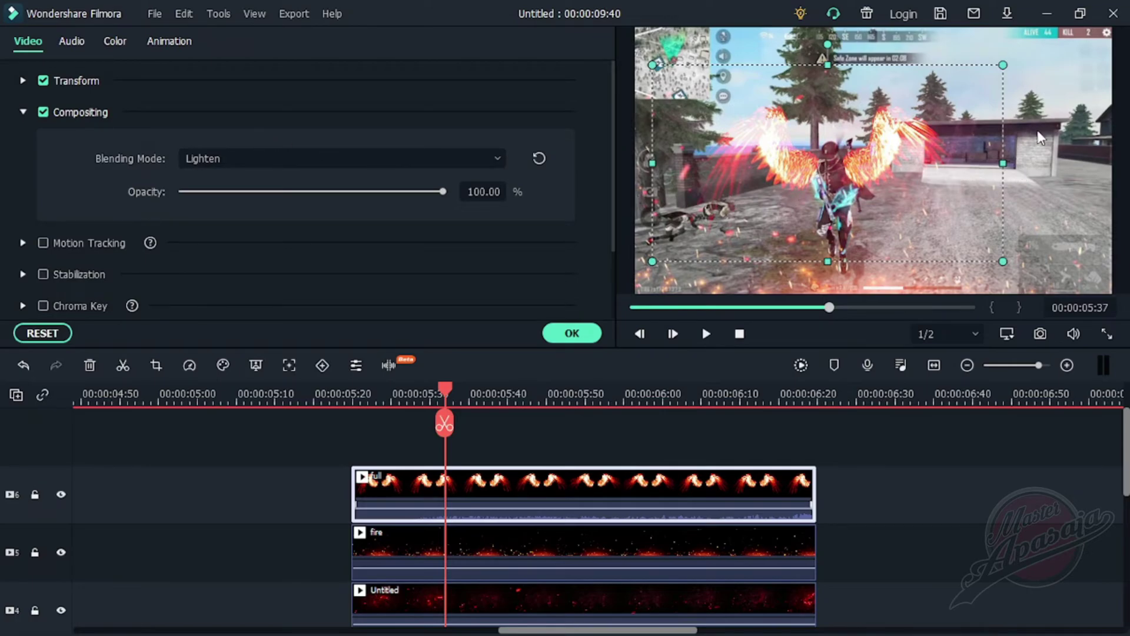
drag(962, 178, 962, 178)
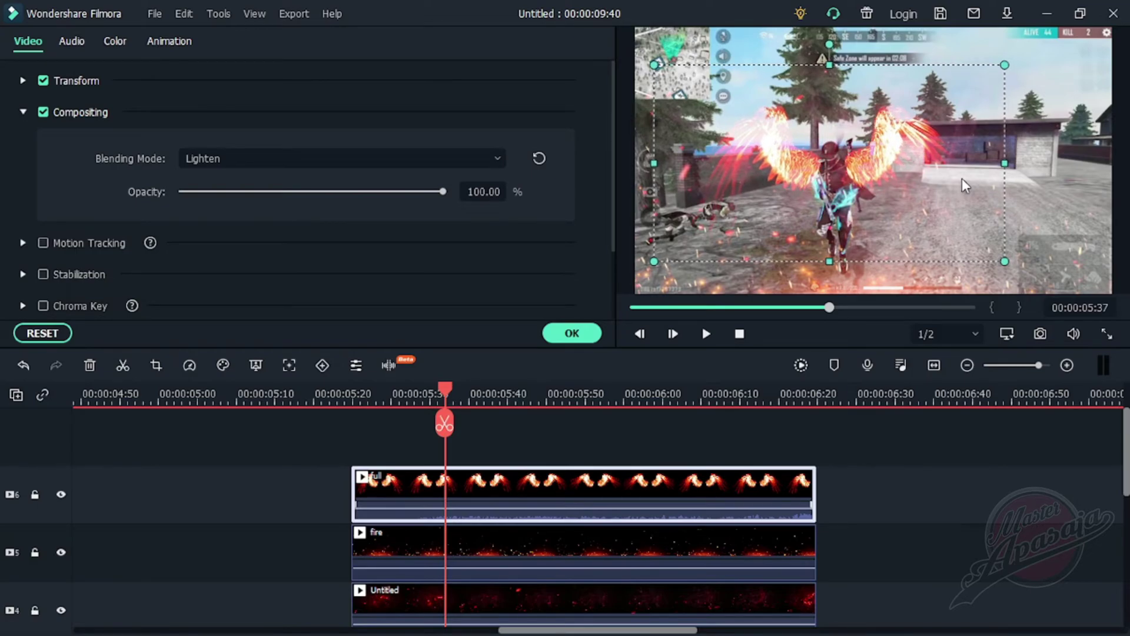
click(811, 430)
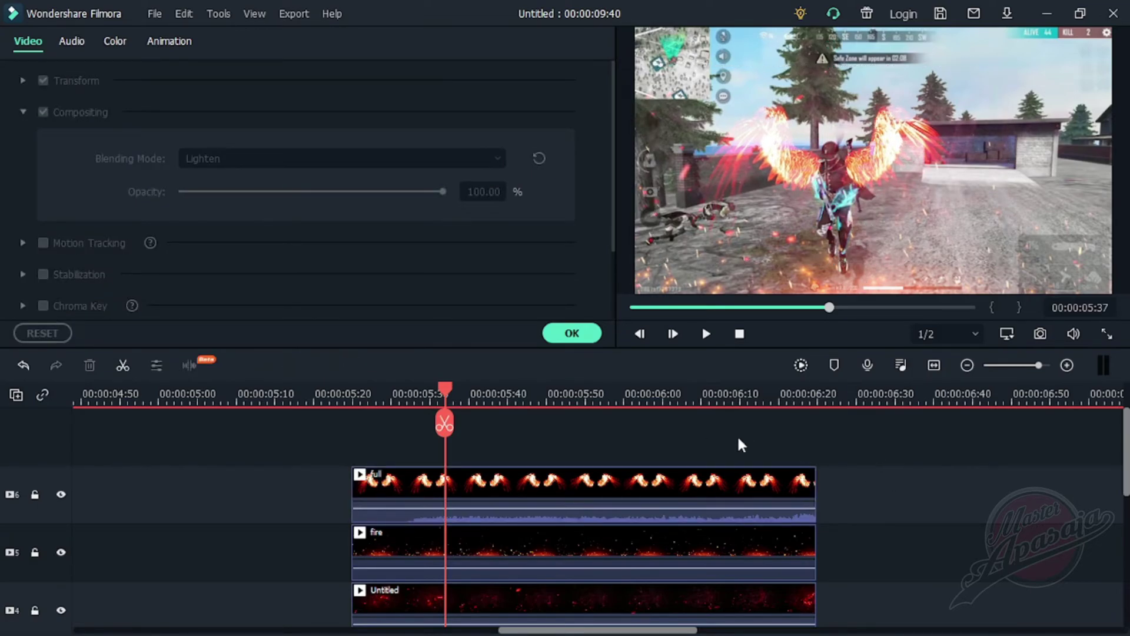
click(321, 396)
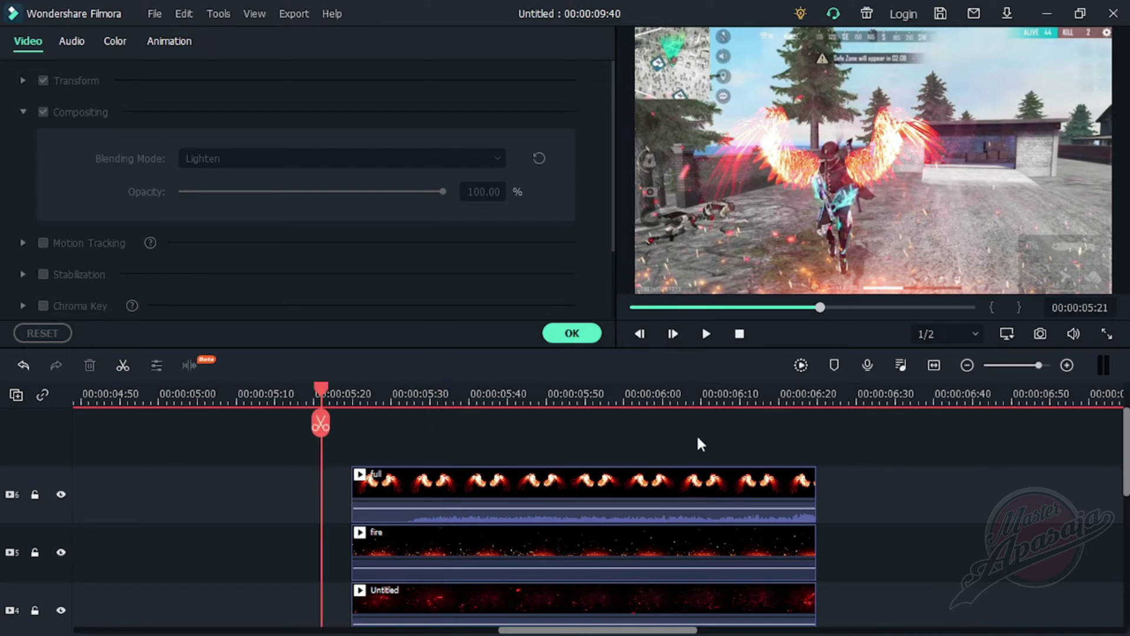
click(632, 394)
click(572, 332)
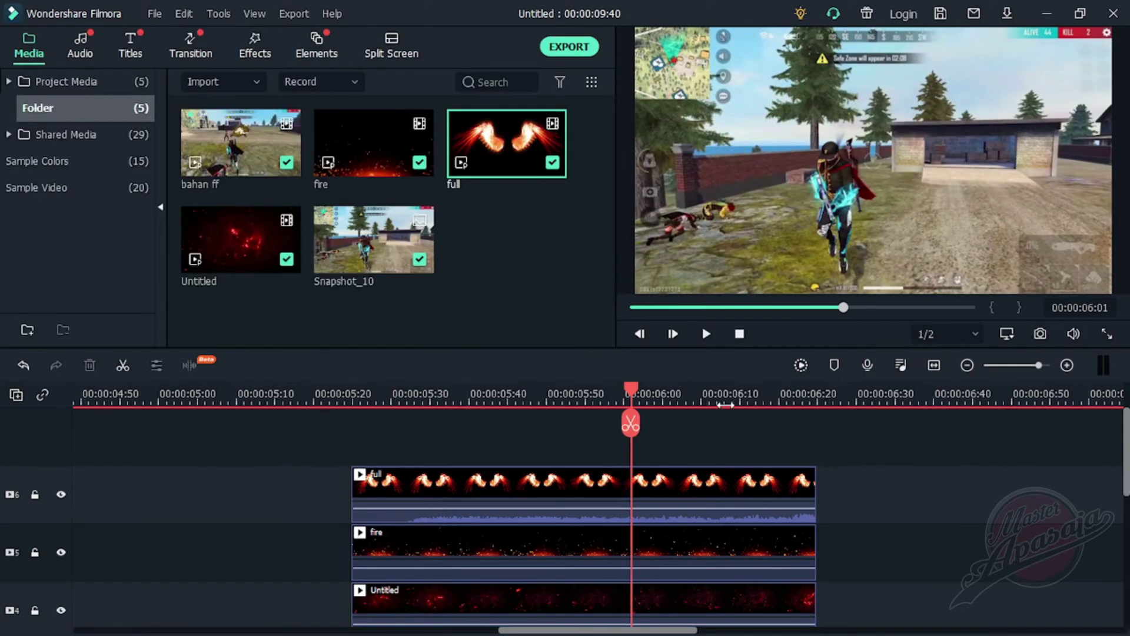
- Preview the Chaos 2 effect among the Shake filters and review where that category sits in the effects library
click(255, 42)
scroll(532, 387, down, 2)
drag(532, 387, 560, 390)
scroll(588, 412, up, 2)
scroll(665, 443, down, 1)
scroll(665, 448, down, 4)
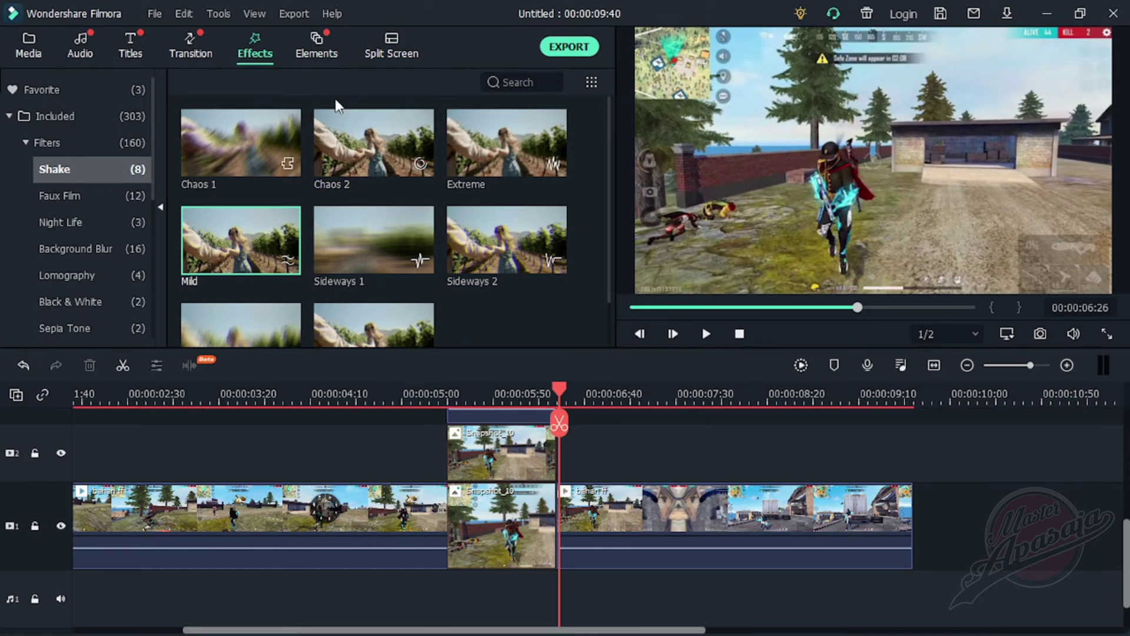
click(365, 169)
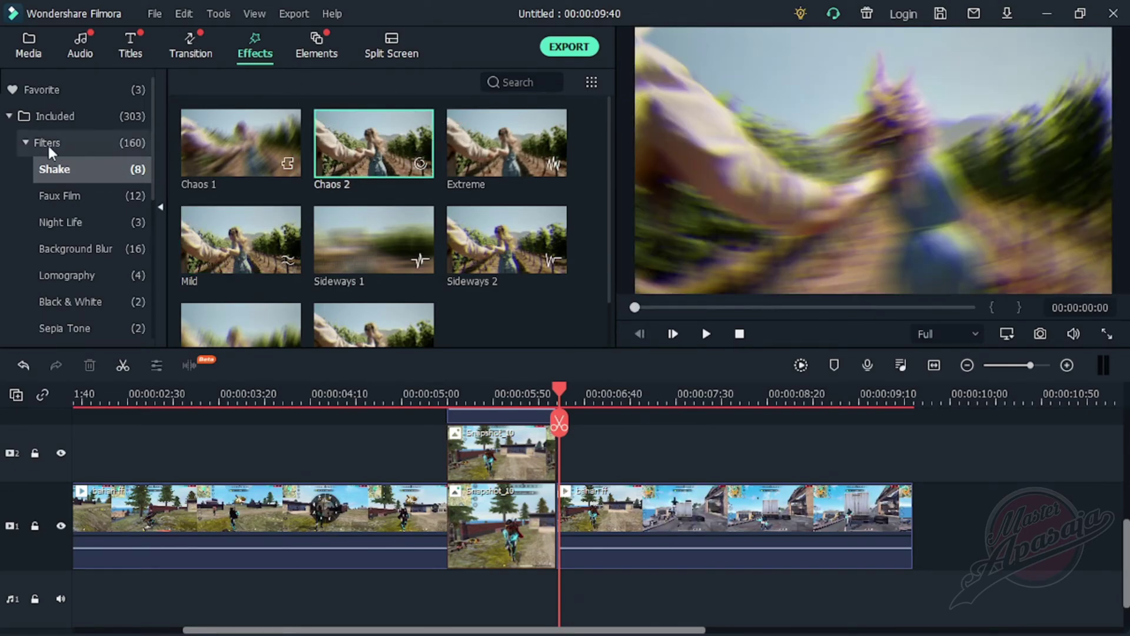
click(27, 143)
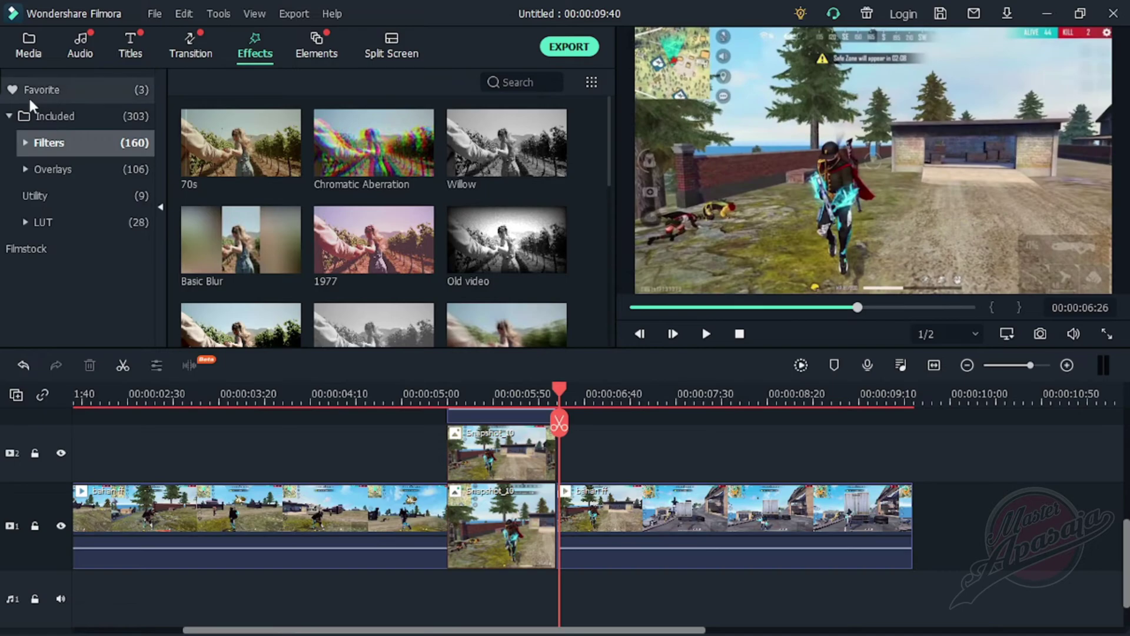
click(25, 143)
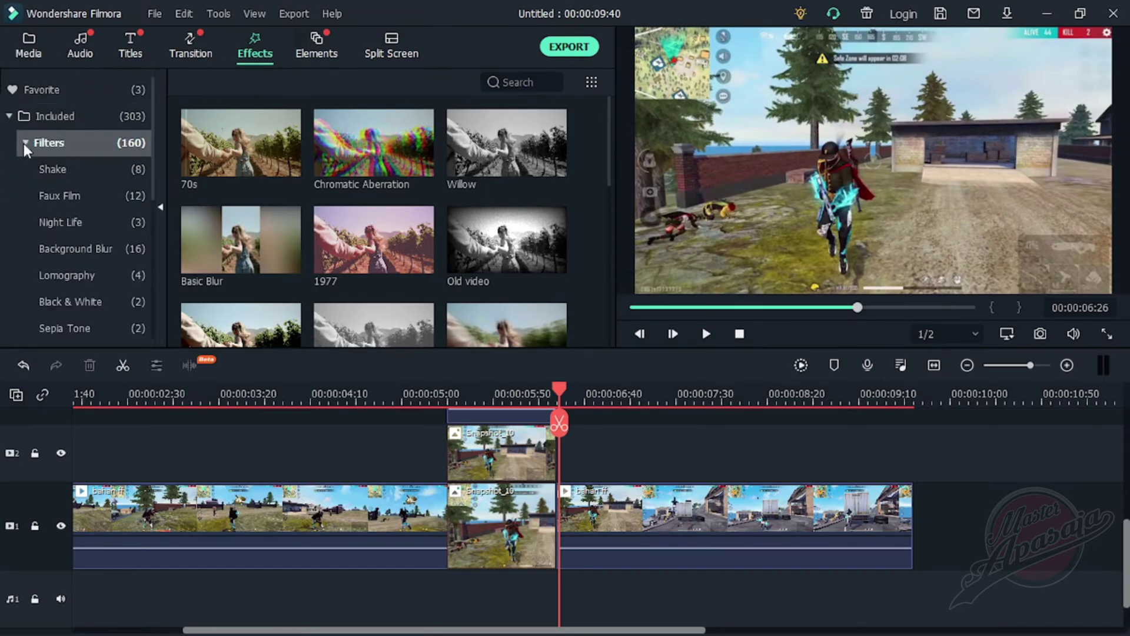
click(63, 169)
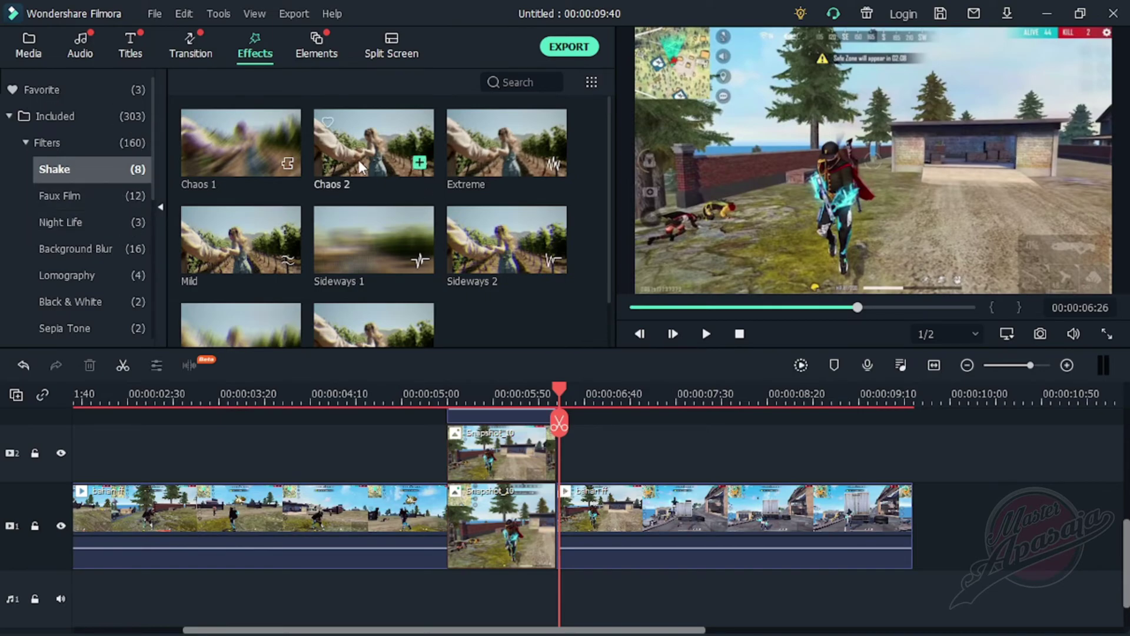
- Place the Chaos 2 shake effect on track 7 at the start of the full wings clip and trim it to a short burst
click(359, 162)
scroll(558, 423, up, 3)
scroll(565, 422, up, 3)
drag(366, 164, 443, 444)
drag(997, 492, 466, 479)
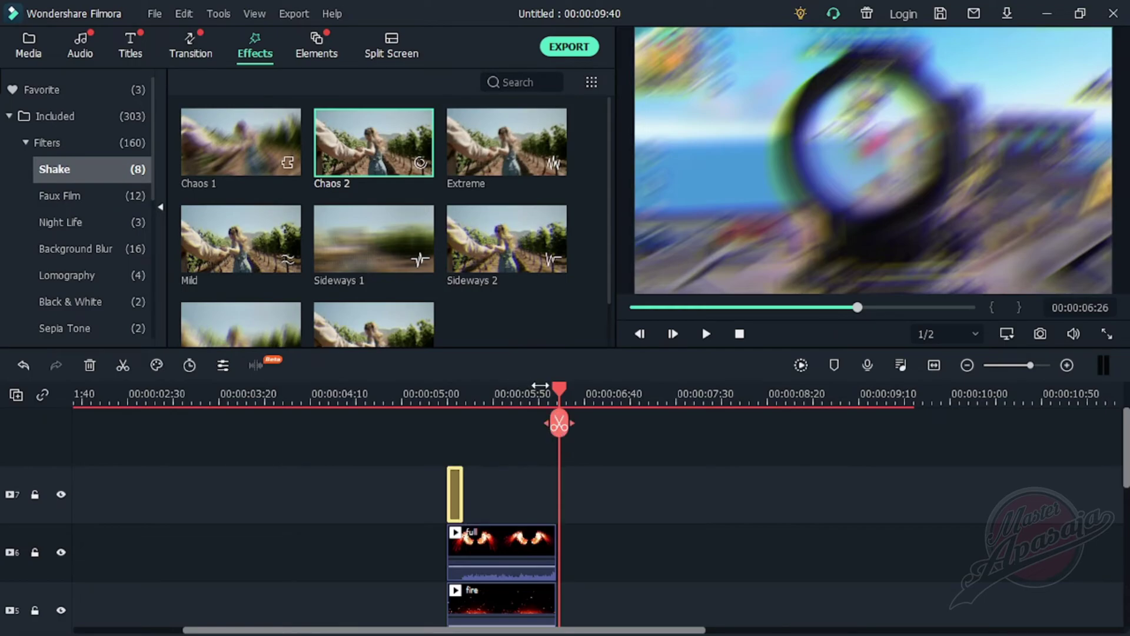
- Add the Warp Zoom 5 transition on track 1 between the first bahan ff clip and the Snapshot_10 clip
scroll(539, 385, up, 1)
drag(563, 394, 249, 389)
scroll(492, 438, down, 5)
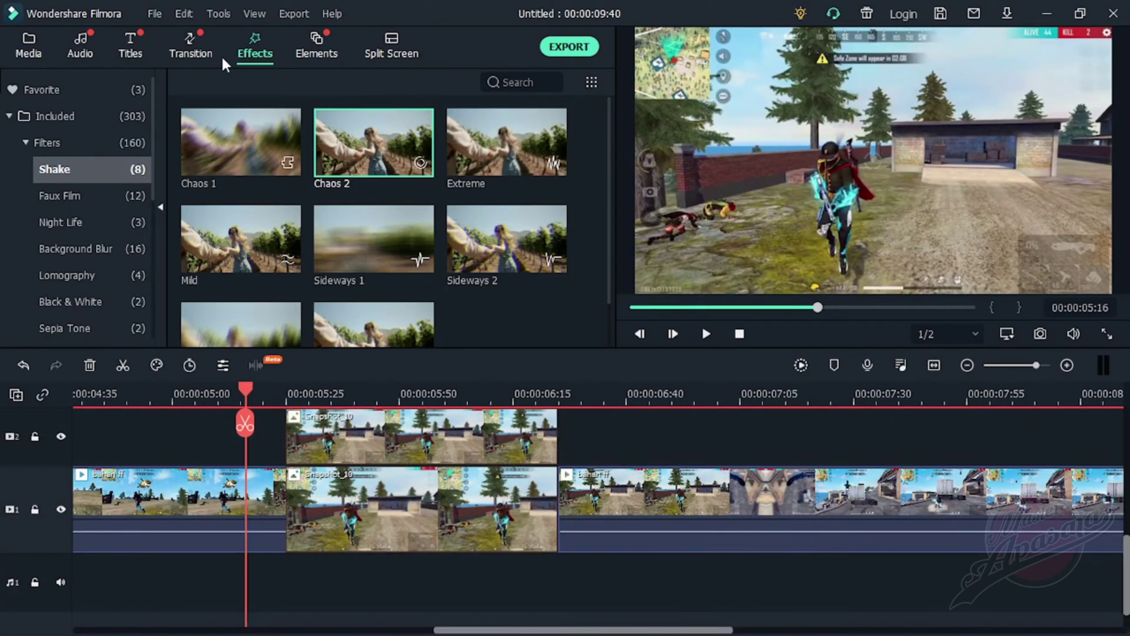
click(188, 47)
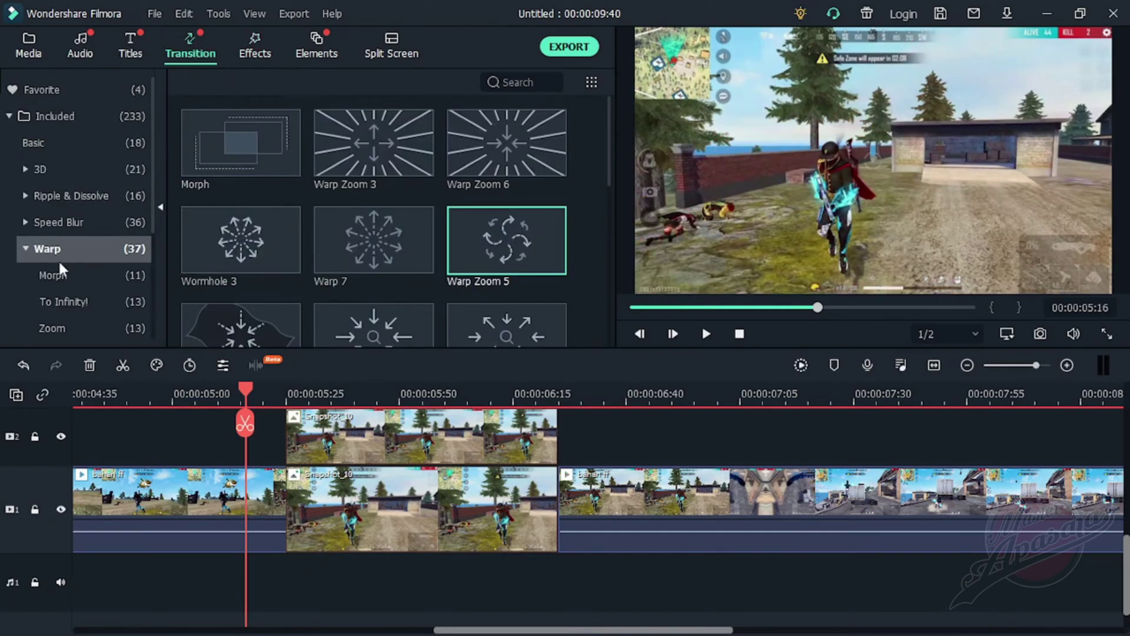
click(25, 248)
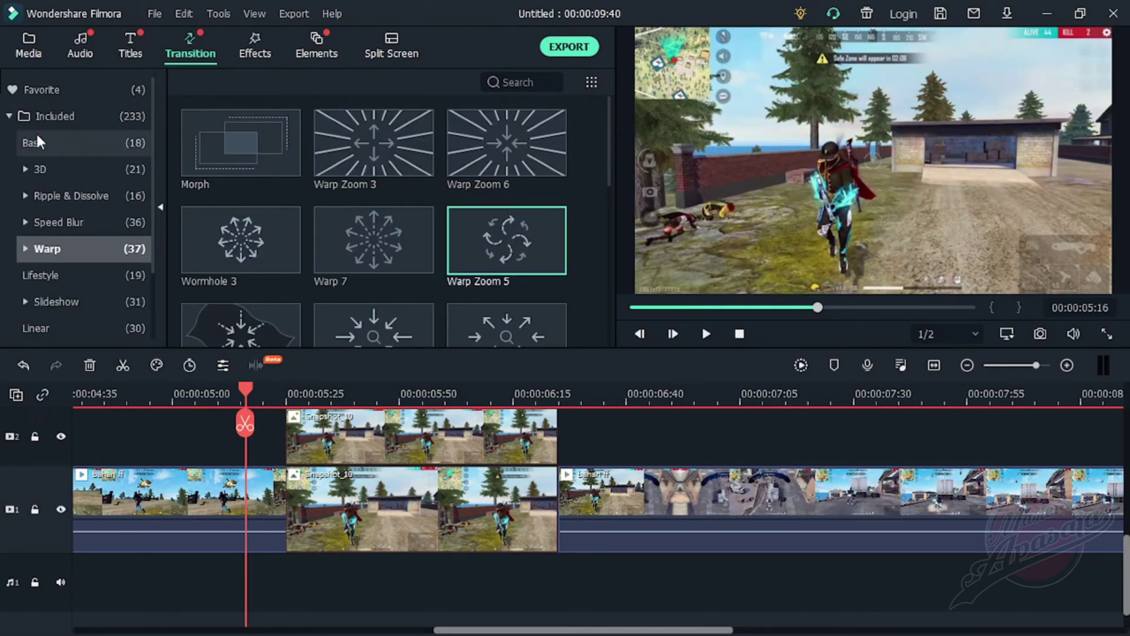
click(32, 249)
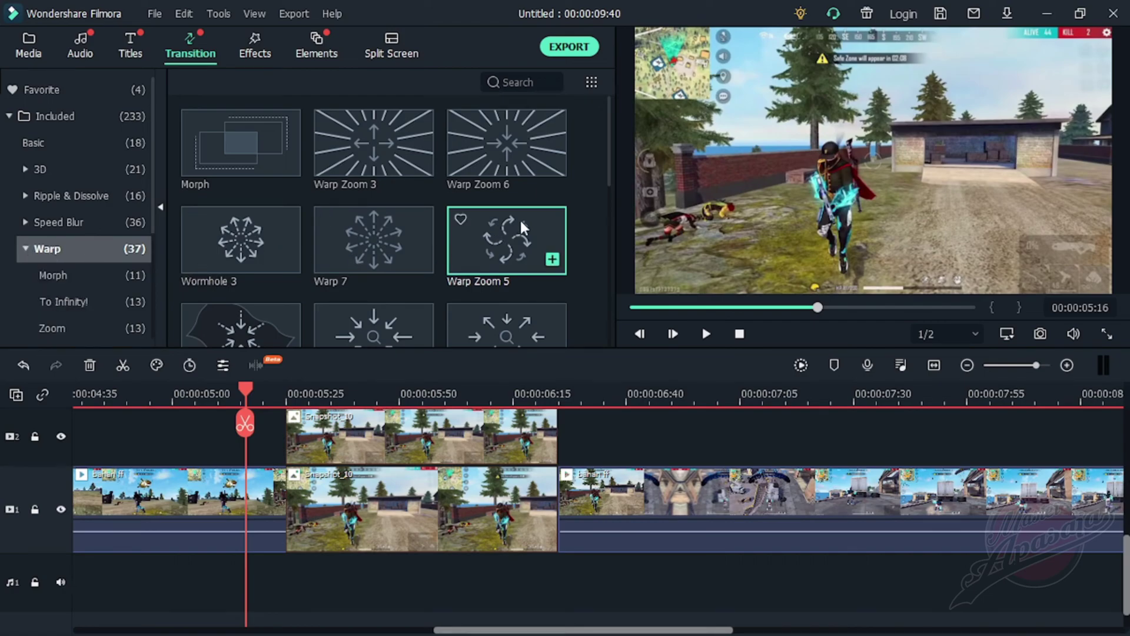
drag(510, 245, 269, 512)
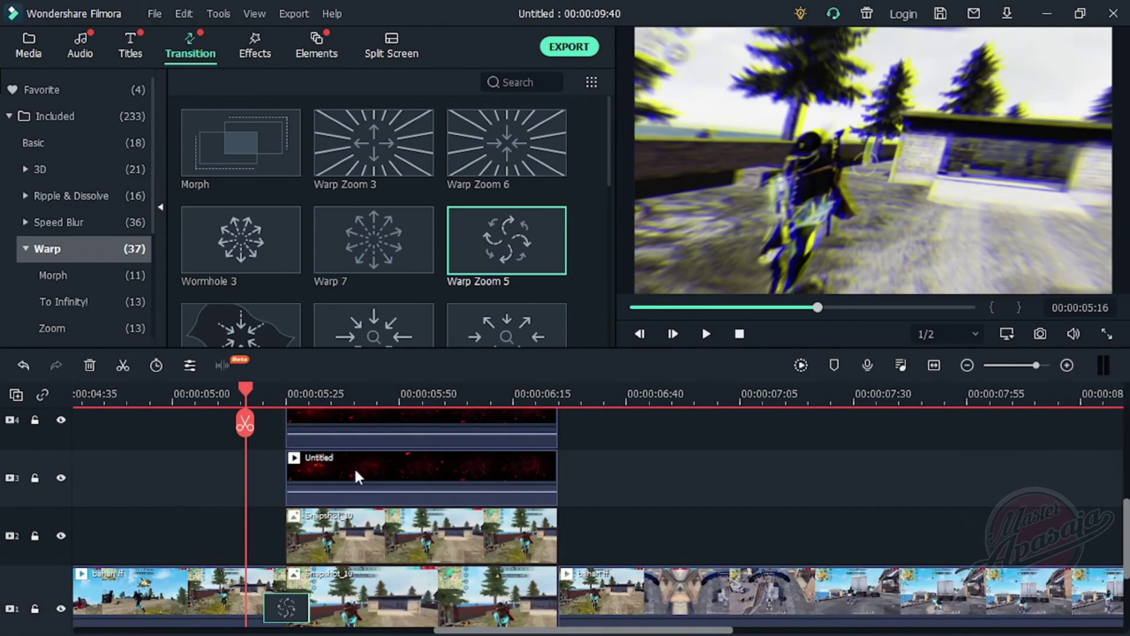
- Lengthen the Warp Zoom 5 transition slightly on track 1
scroll(354, 465, up, 5)
scroll(356, 464, down, 8)
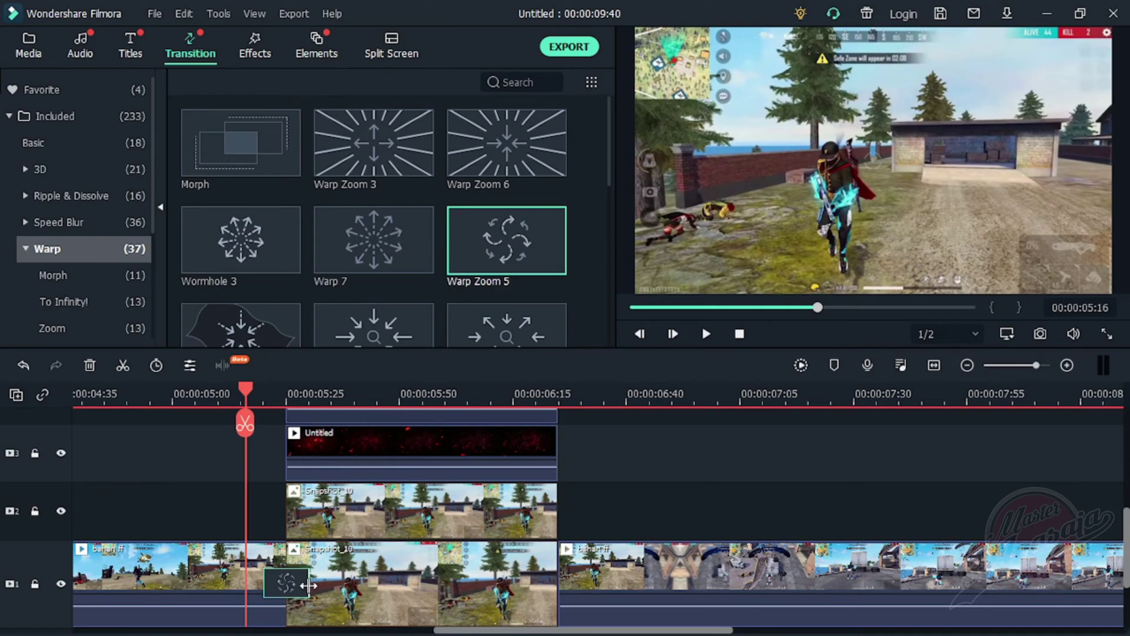
drag(308, 585, 316, 586)
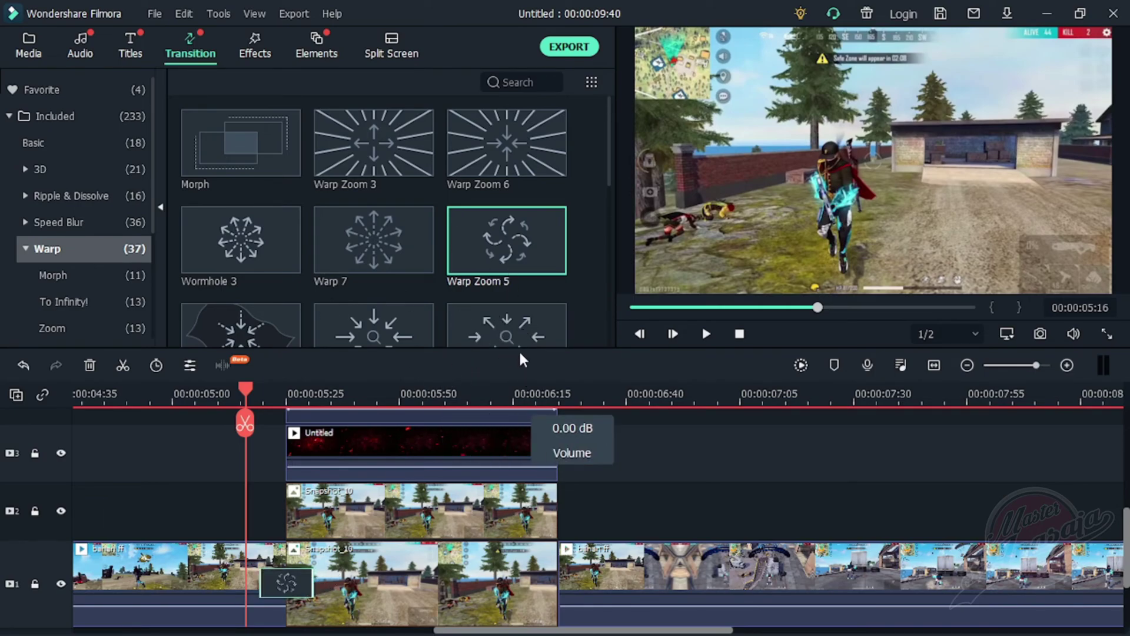
- Render the timeline preview of the whole edit and reset the playback
drag(841, 395, 811, 373)
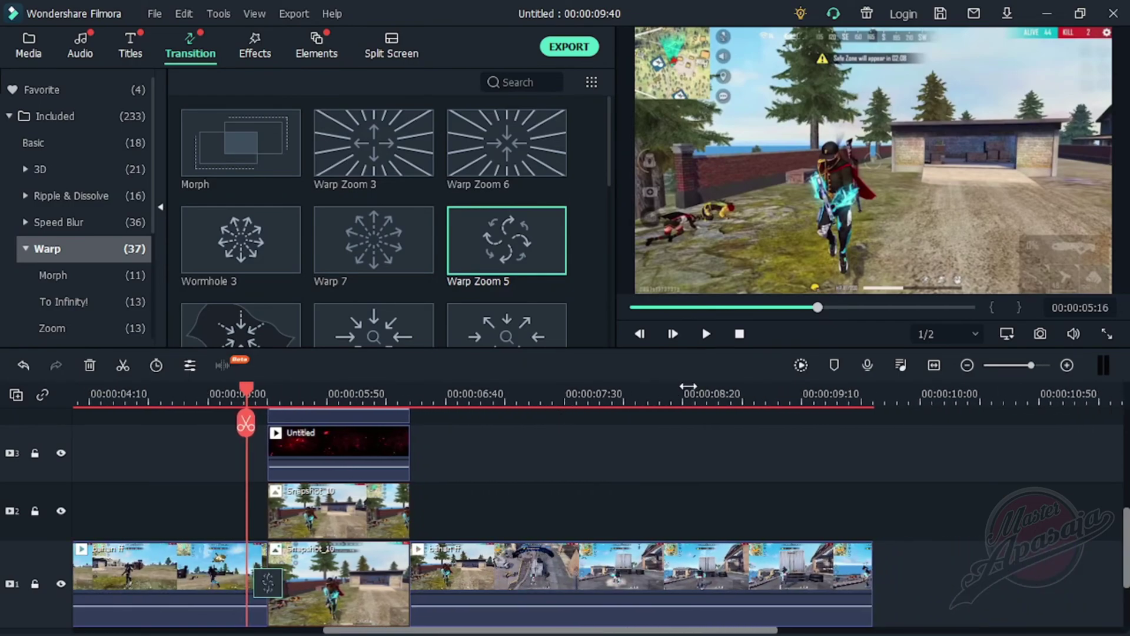
click(800, 365)
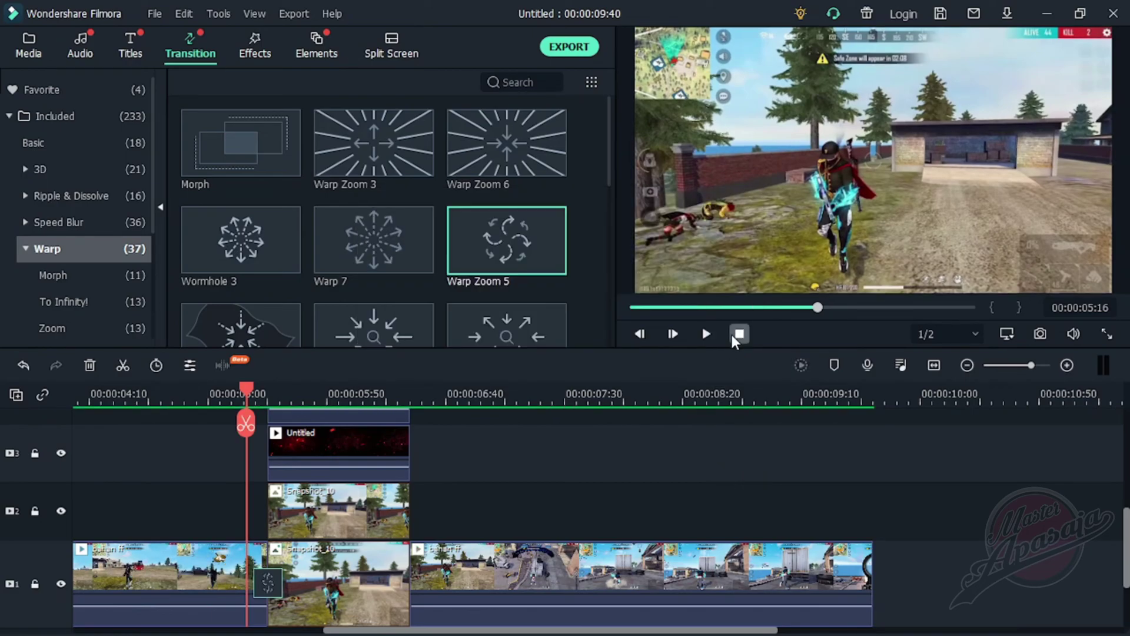
click(739, 333)
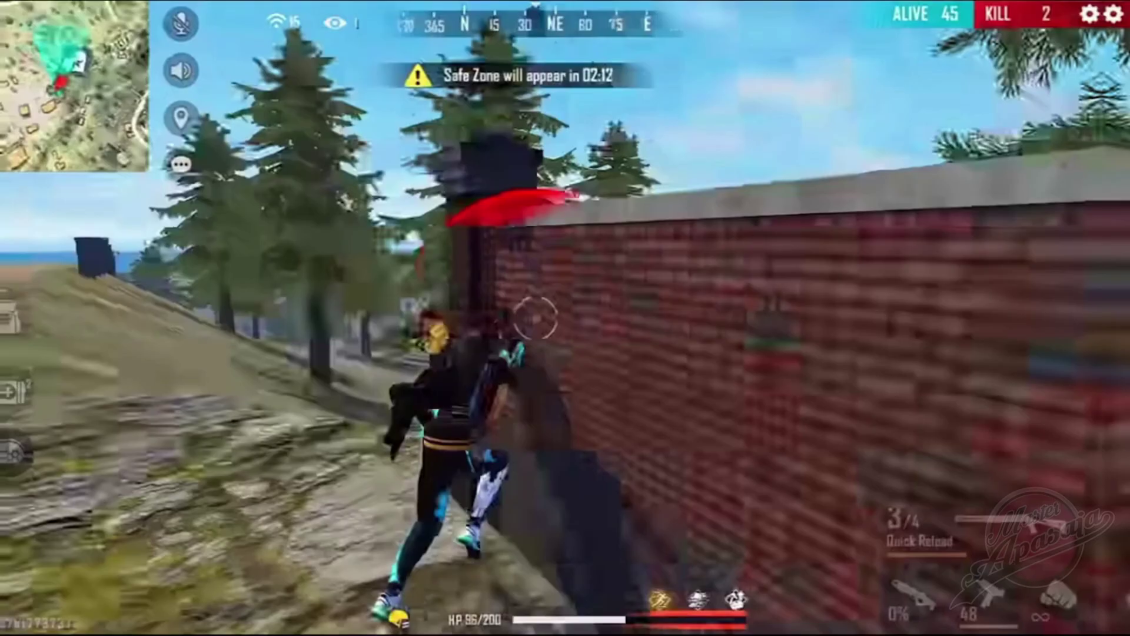